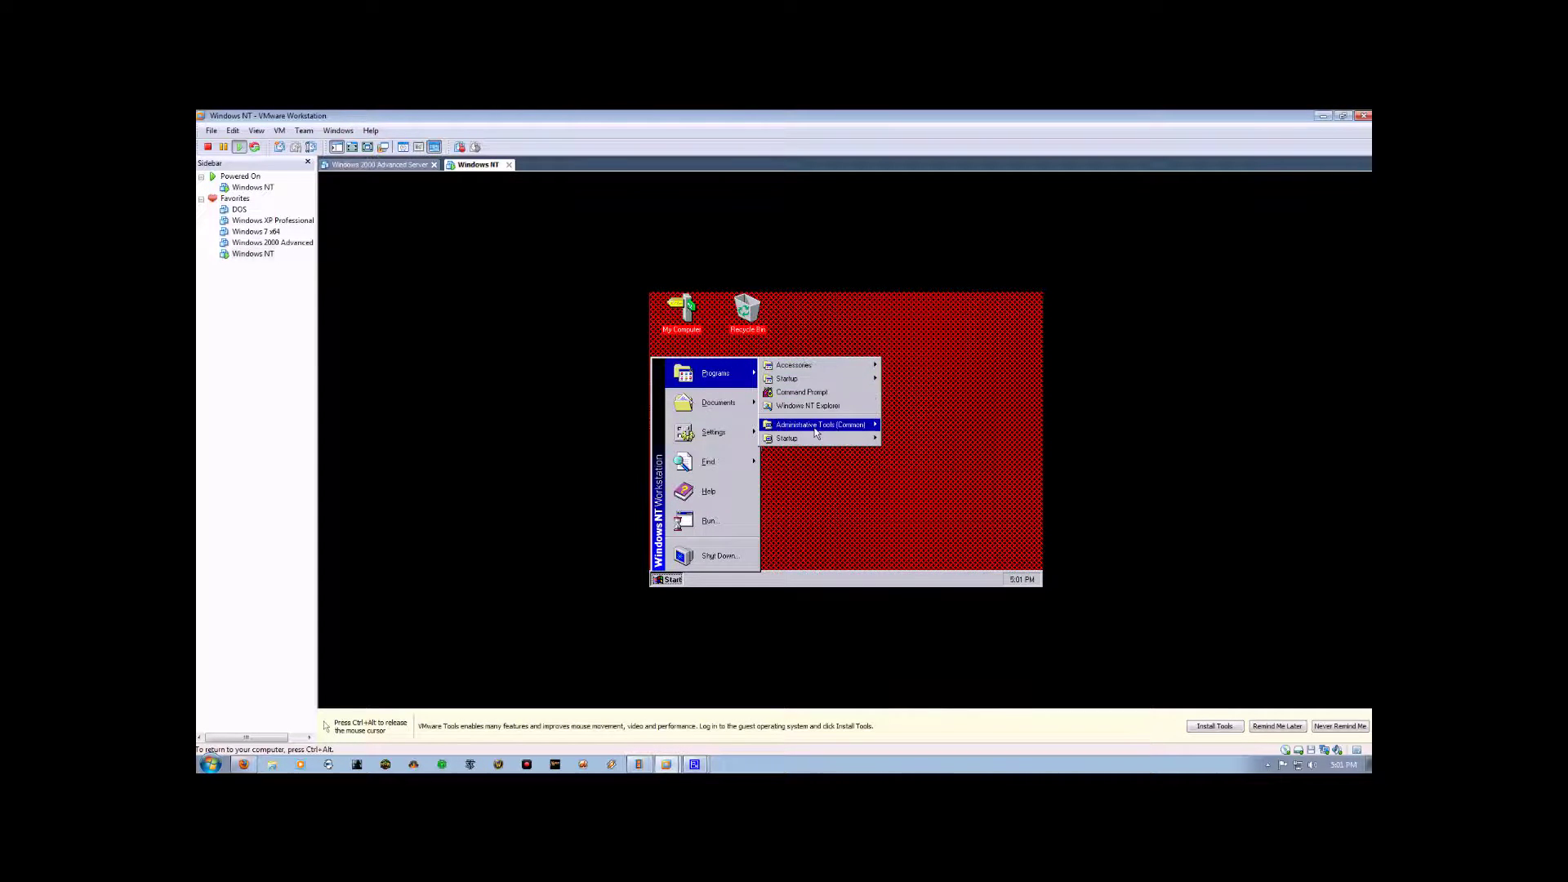
# Launch User Manager from Administrative Tools (Common) to list the Administrator, Guest and built-in groups
pyautogui.moveTo(817, 426)
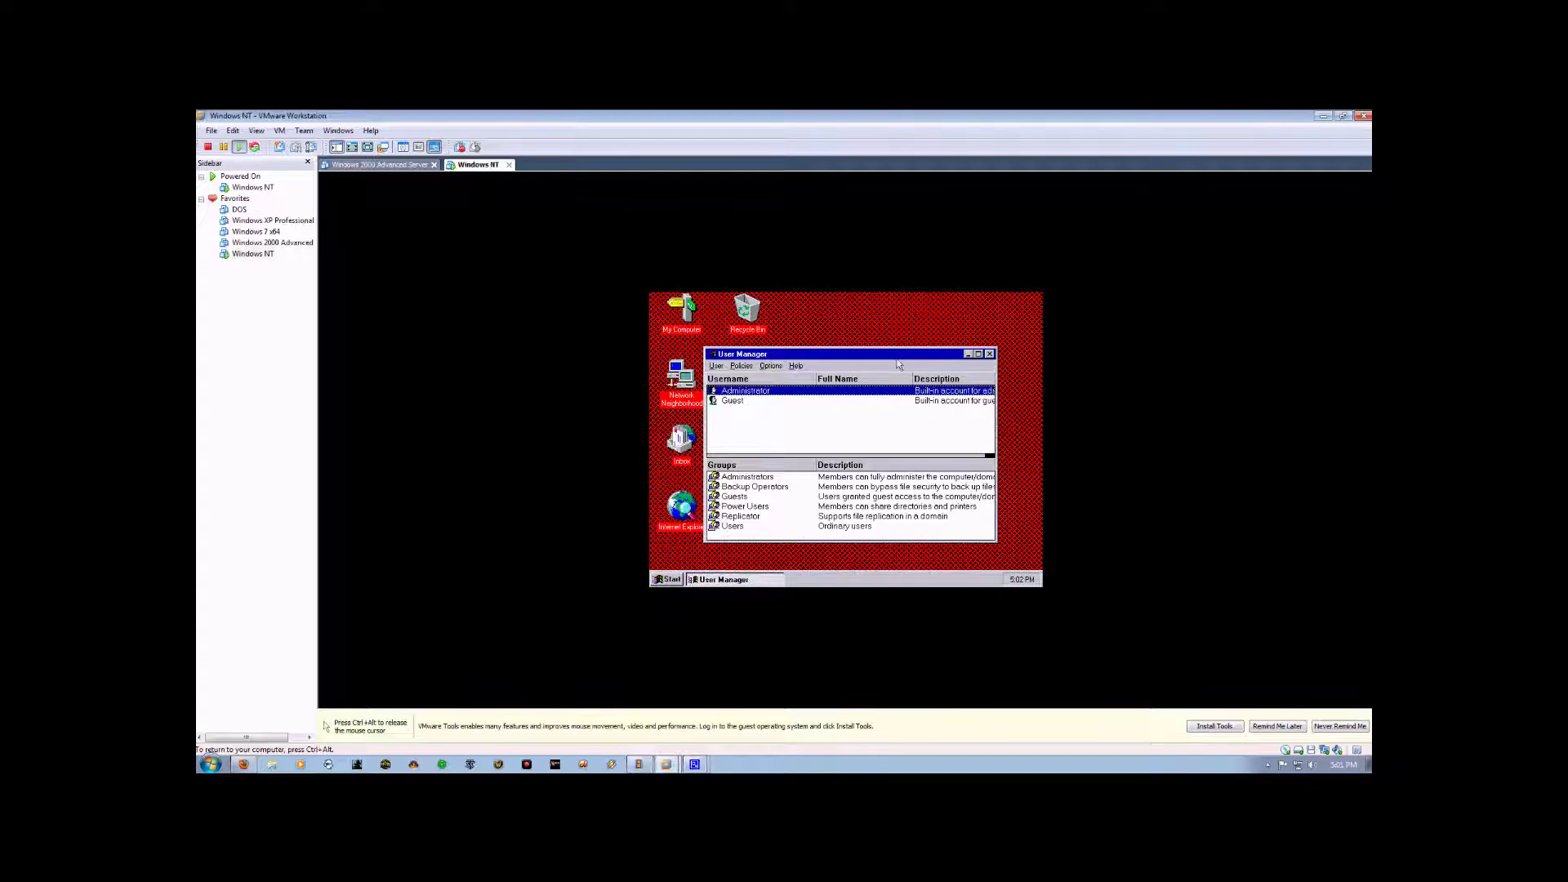
# Maximize User Manager, look over the Guest account and local groups, and start a New User
pyautogui.click(979, 354)
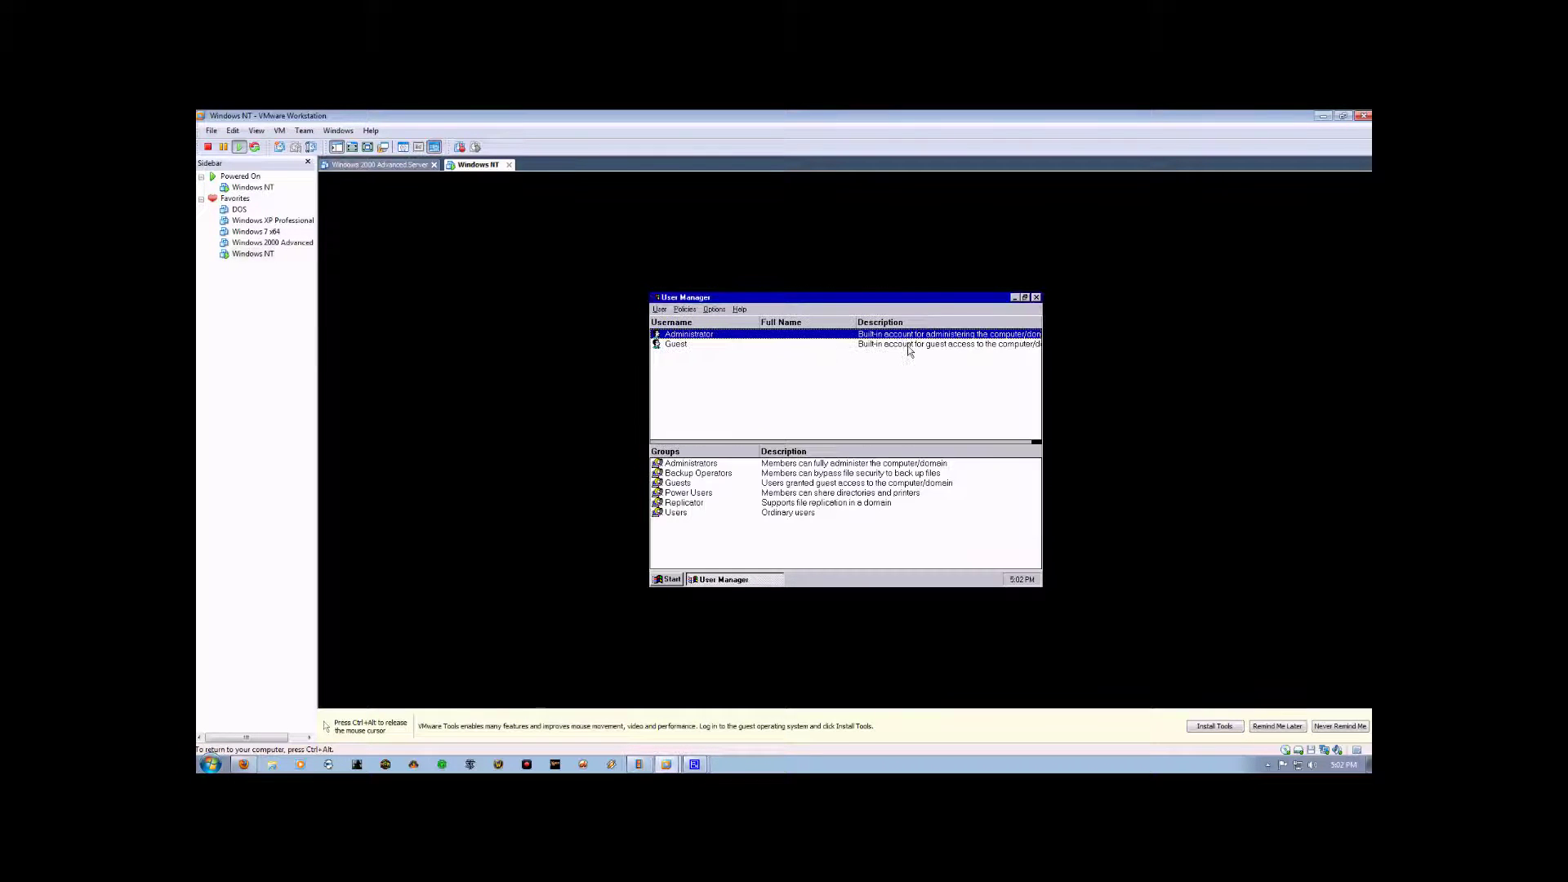
pyautogui.click(673, 347)
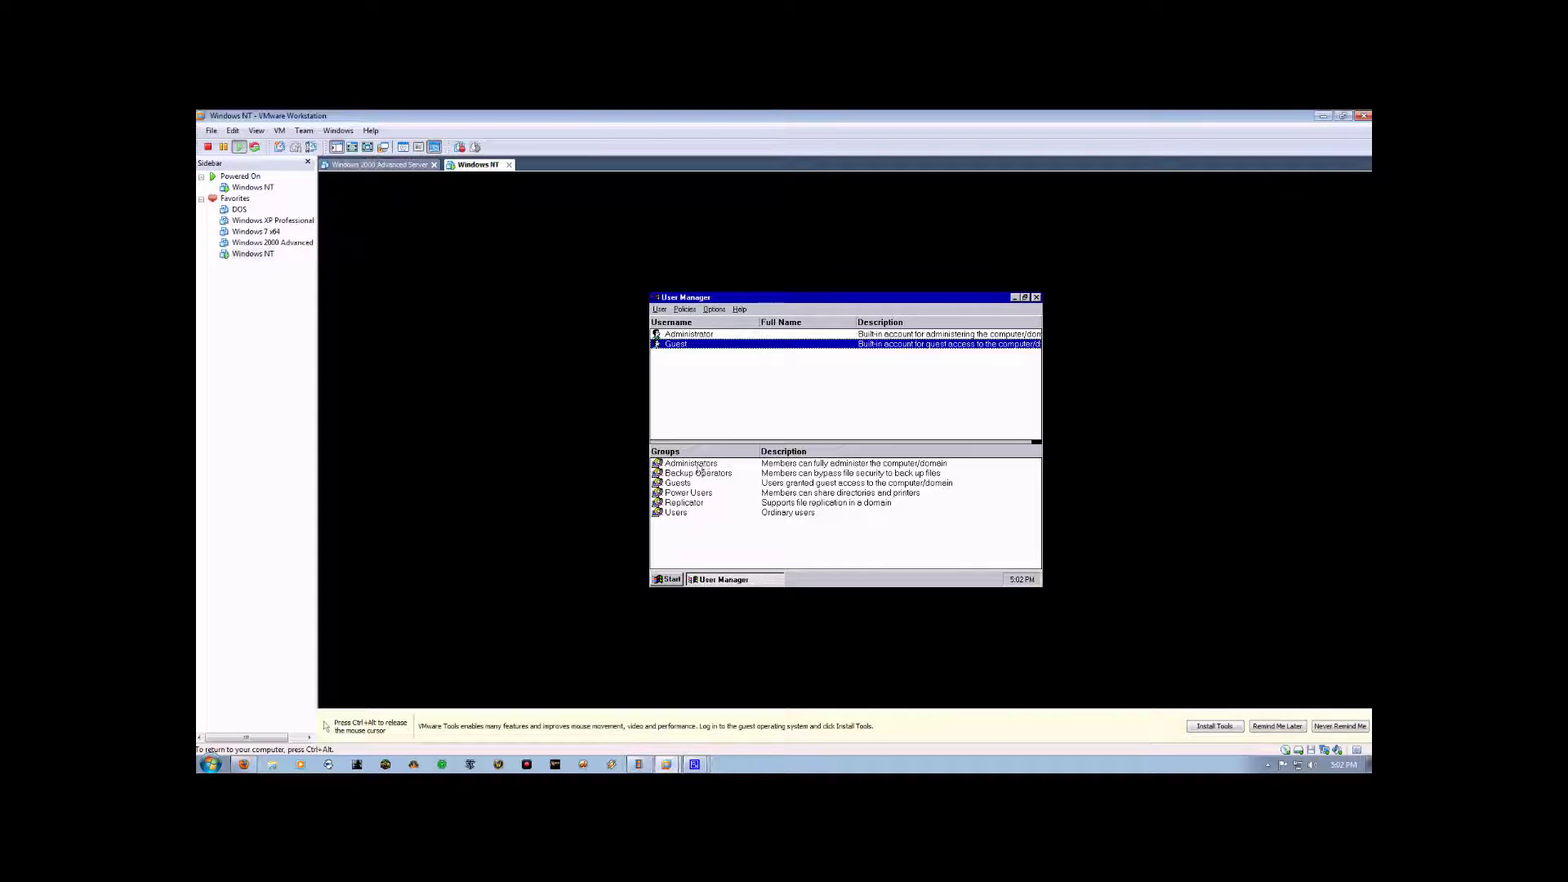
pyautogui.press('Tab')
pyautogui.moveTo(704, 478); pyautogui.dragTo(698, 512)
pyautogui.click(759, 408)
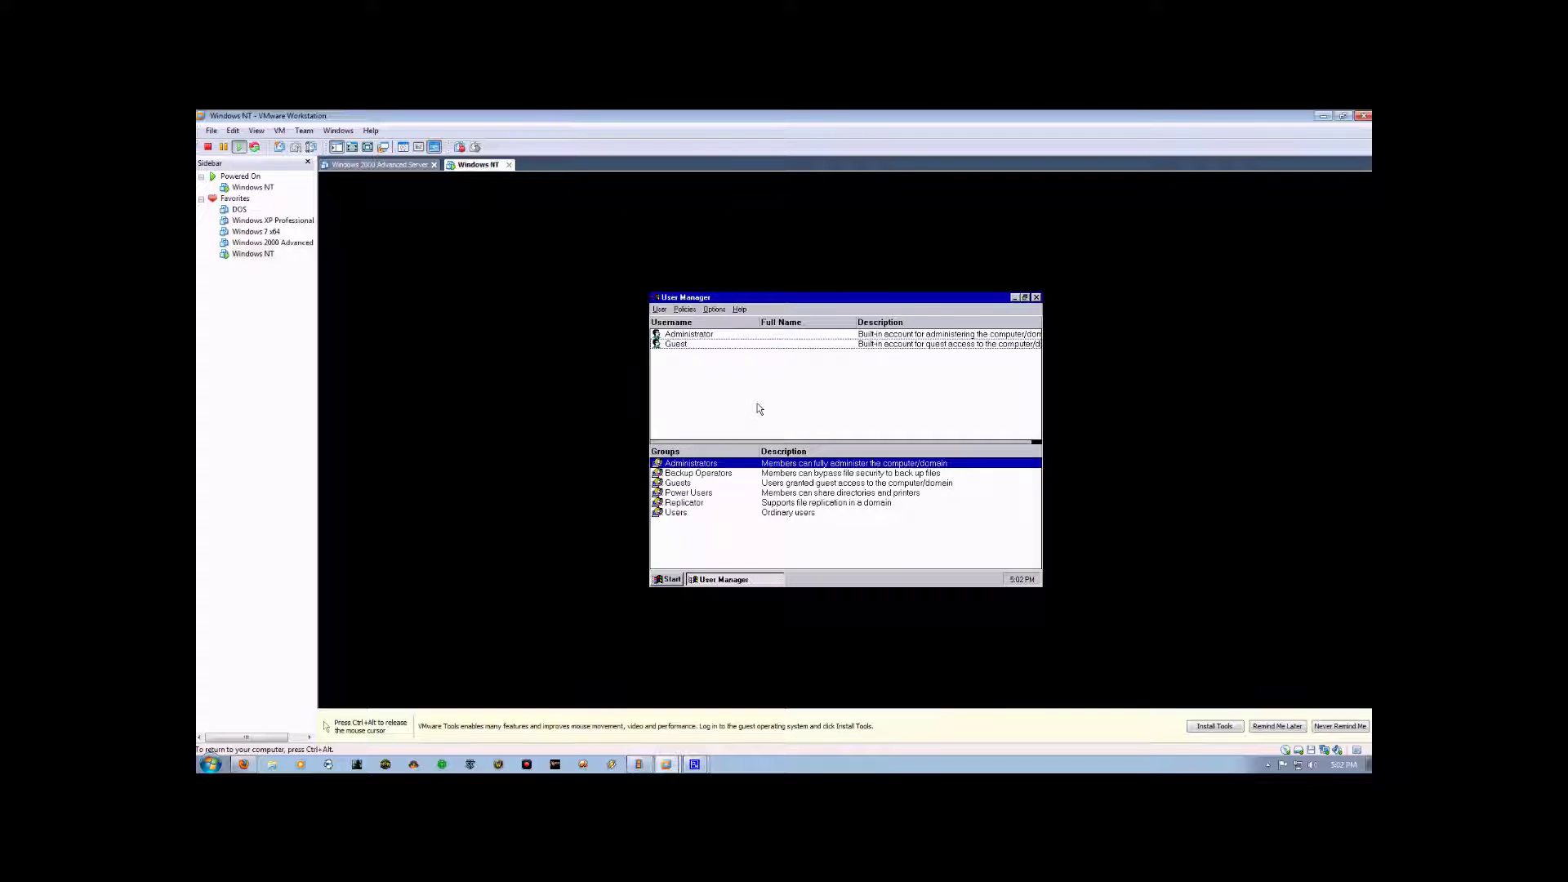
pyautogui.click(658, 309)
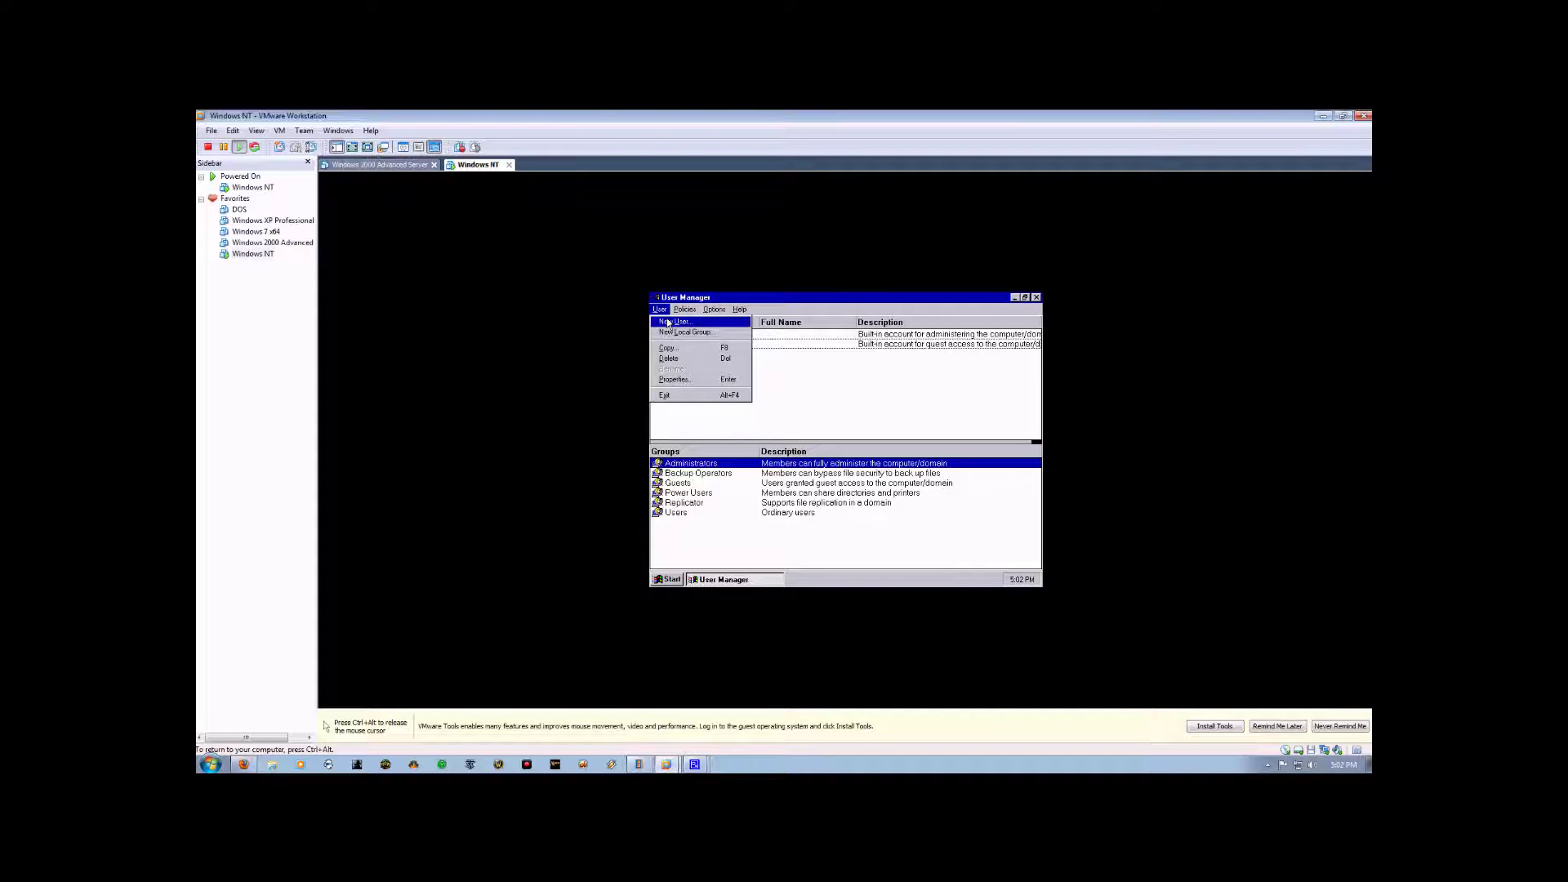
pyautogui.click(668, 323)
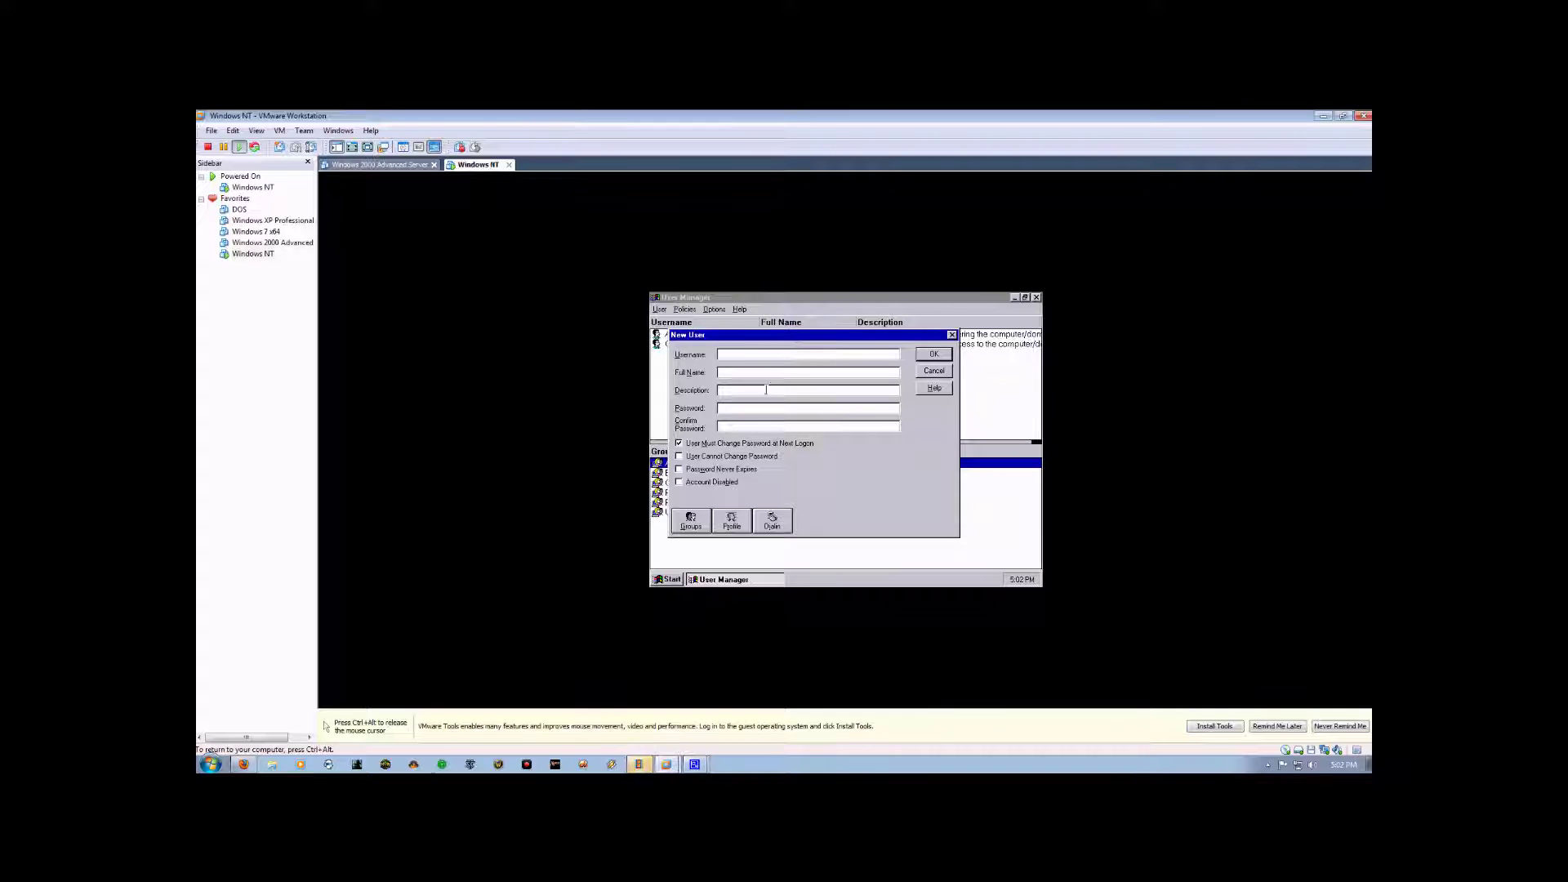
# Enter the new user's username, full name, description 'Ultimate Admin Extrodinare', and a matching password
pyautogui.write('Chris')
pyautogui.write('Chris')
pyautogui.write(' LastName')
pyautogui.write('Ultimate A')
pyautogui.write('dmin')
pyautogui.write(' Extrodinare')
pyautogui.press('Tab')
pyautogui.write('*****')
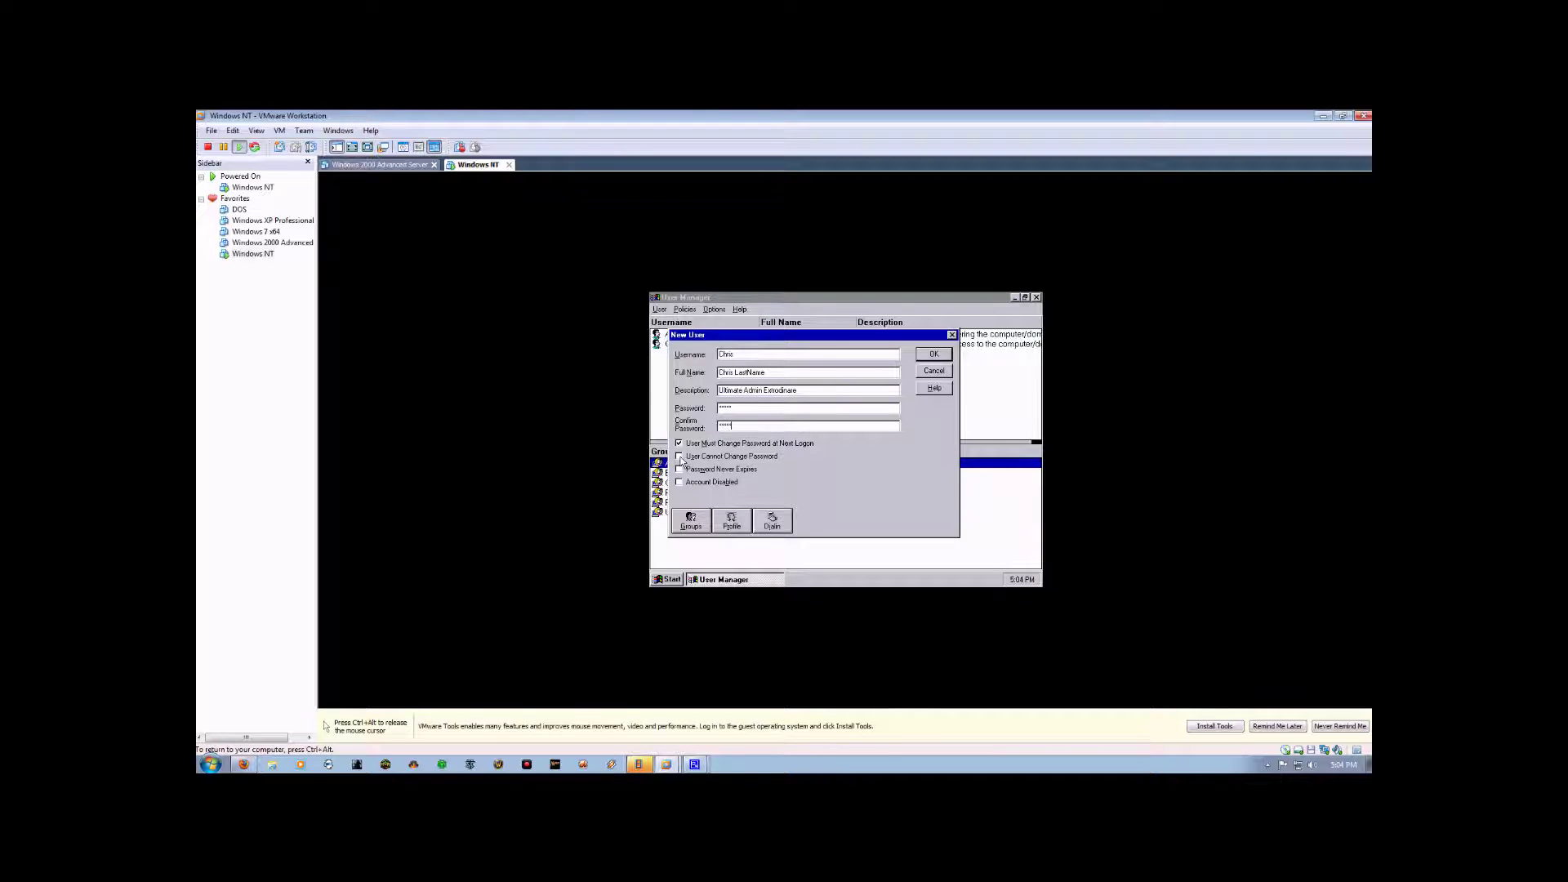
# Tick 'User Cannot Change Password' for the new account
pyautogui.click(680, 457)
# Add the new user to Administrators, create the account, and select it in the user list
pyautogui.click(692, 522)
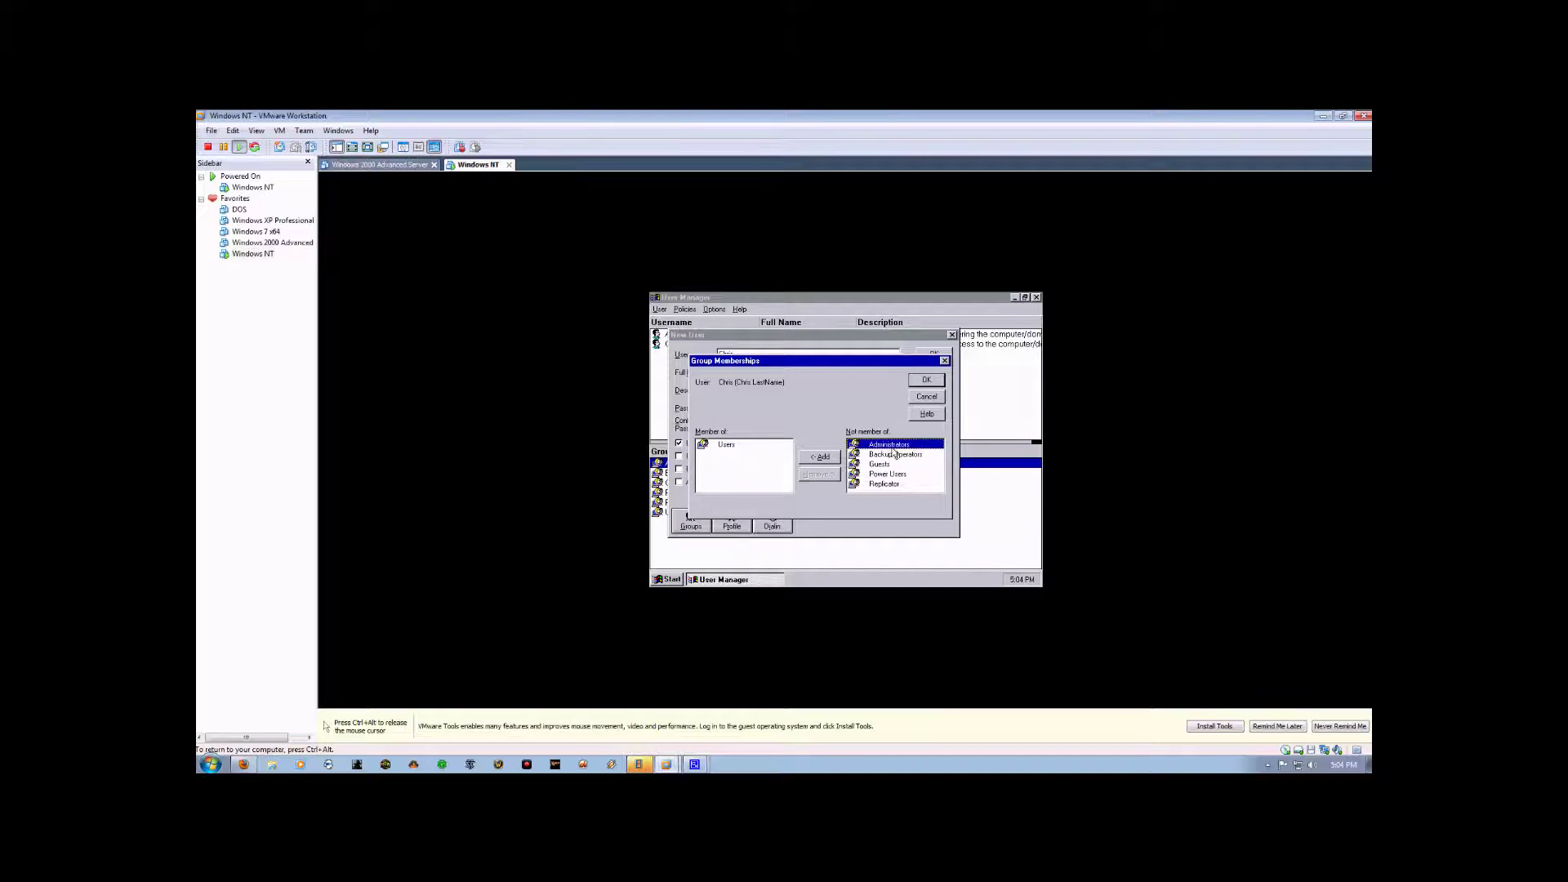
pyautogui.moveTo(890, 454)
pyautogui.mouseDown()
pyautogui.moveTo(886, 484)
pyautogui.moveTo(886, 456)
pyautogui.mouseUp()
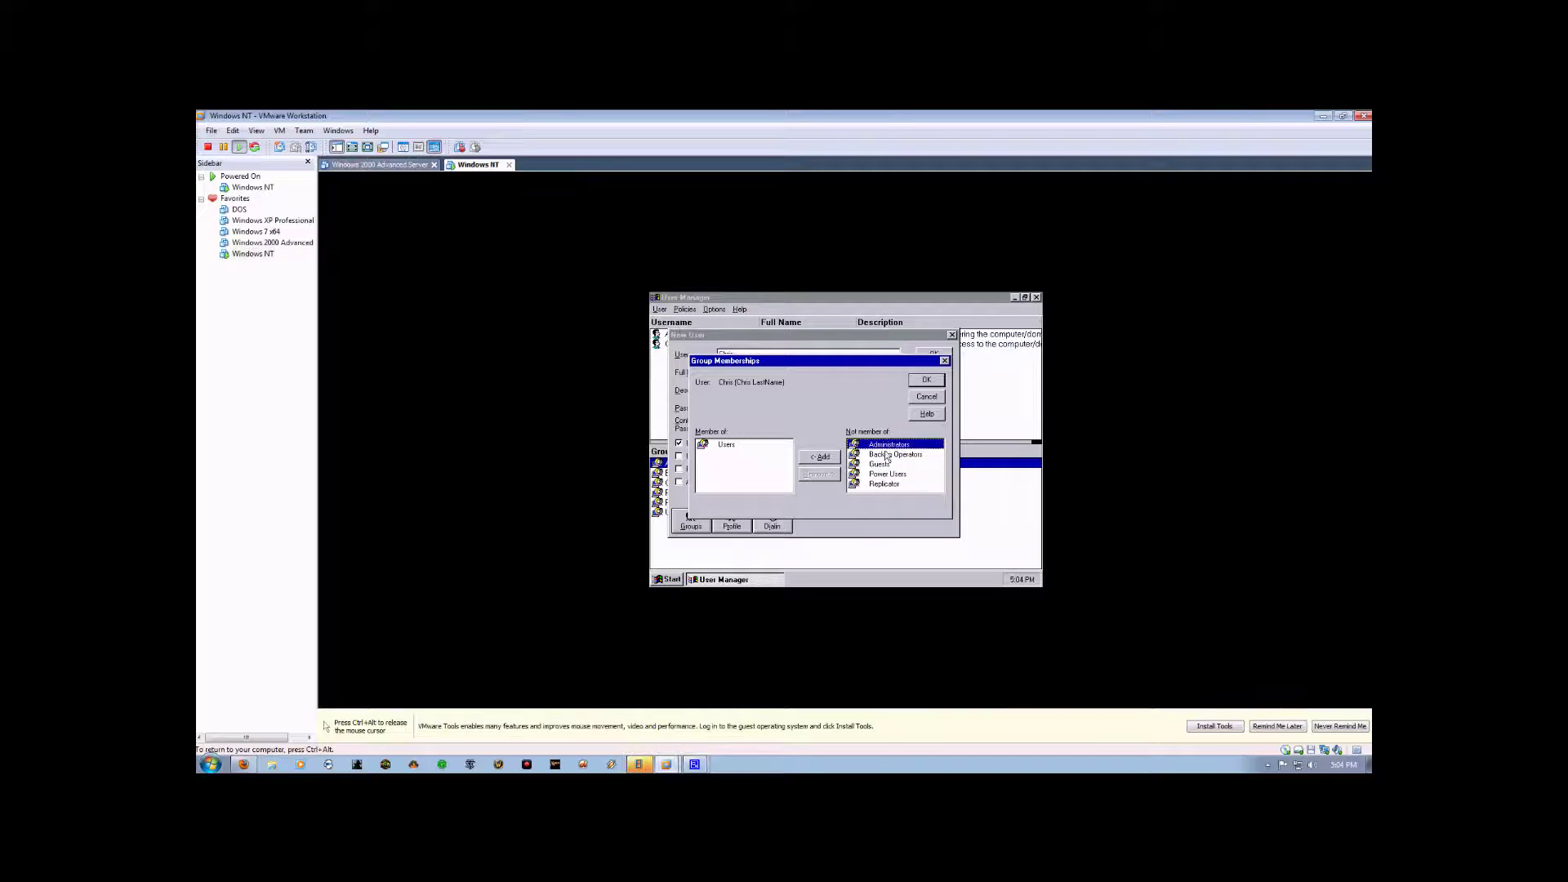
pyautogui.click(819, 457)
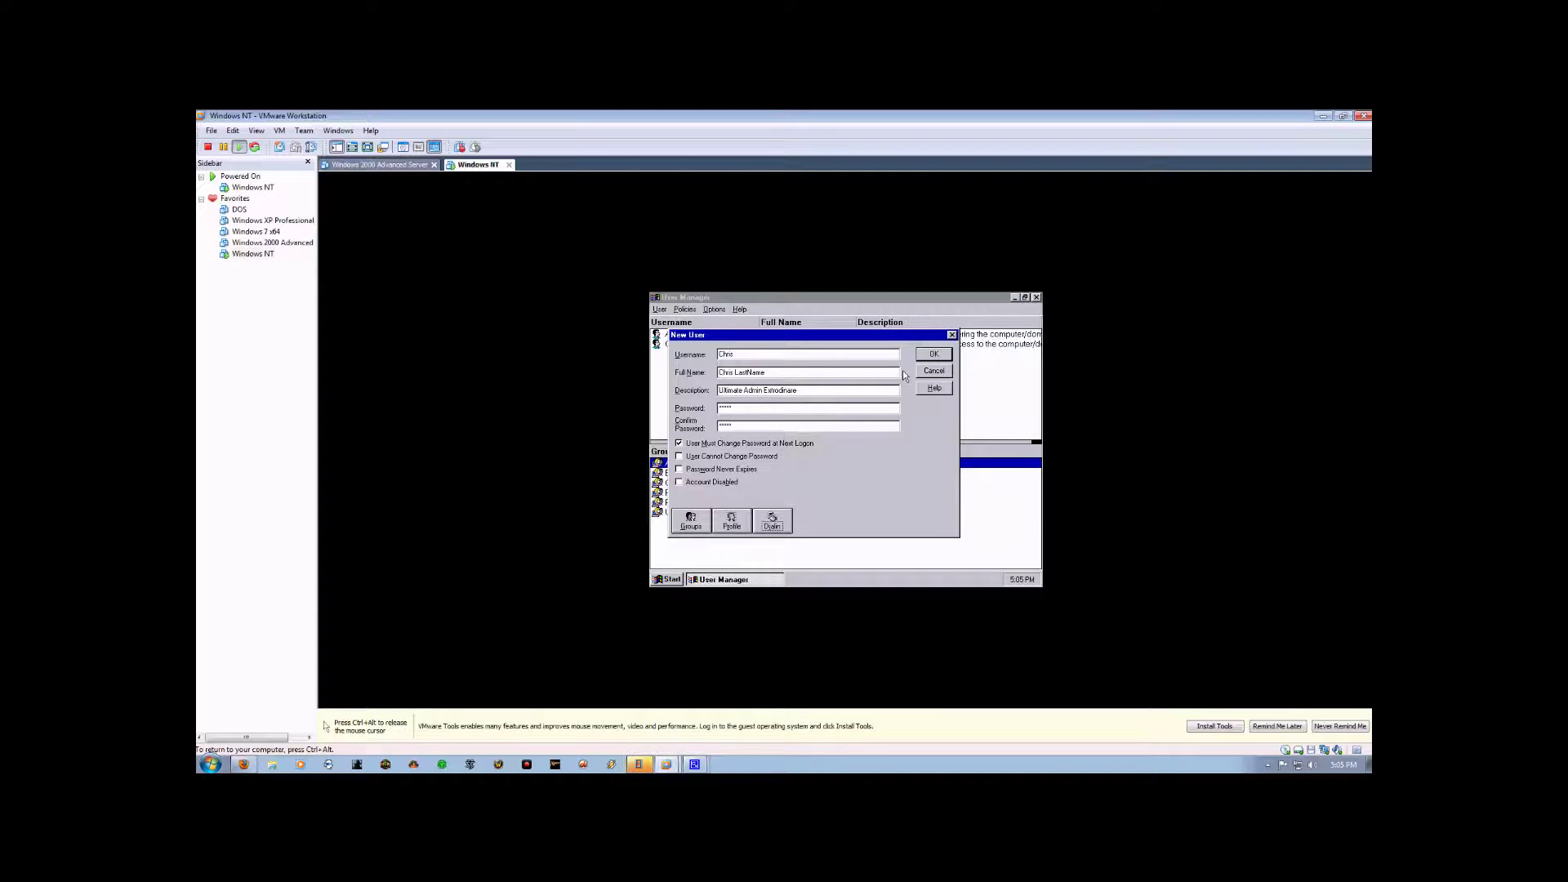
pyautogui.click(925, 358)
pyautogui.click(662, 346)
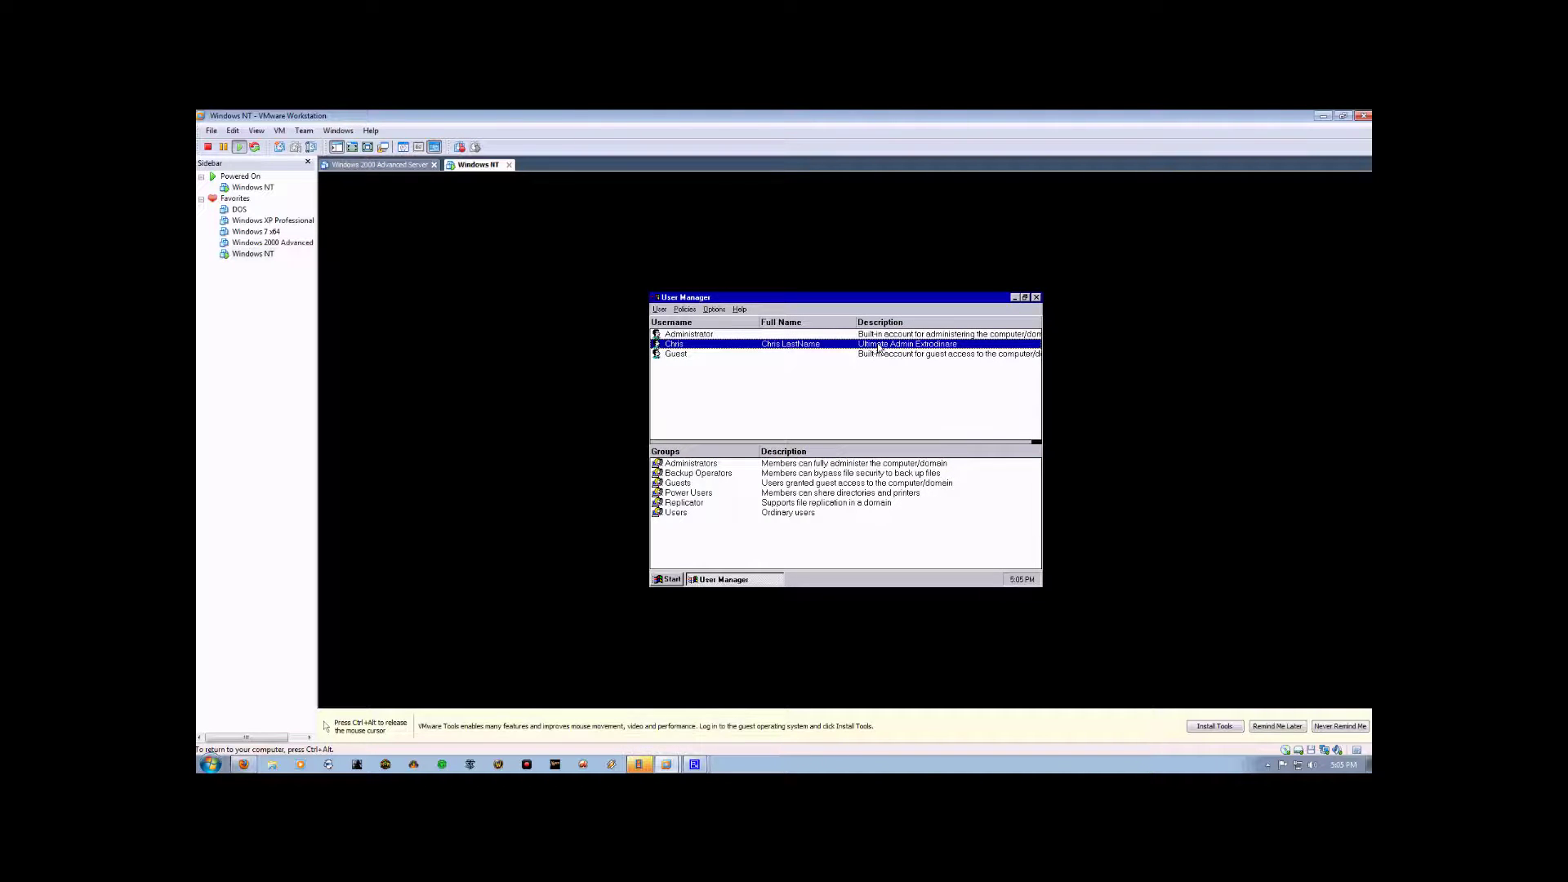
pyautogui.click(685, 309)
# Start a new local group named TestGroup1 with the description 'Testgroup'
pyautogui.moveTo(659, 310)
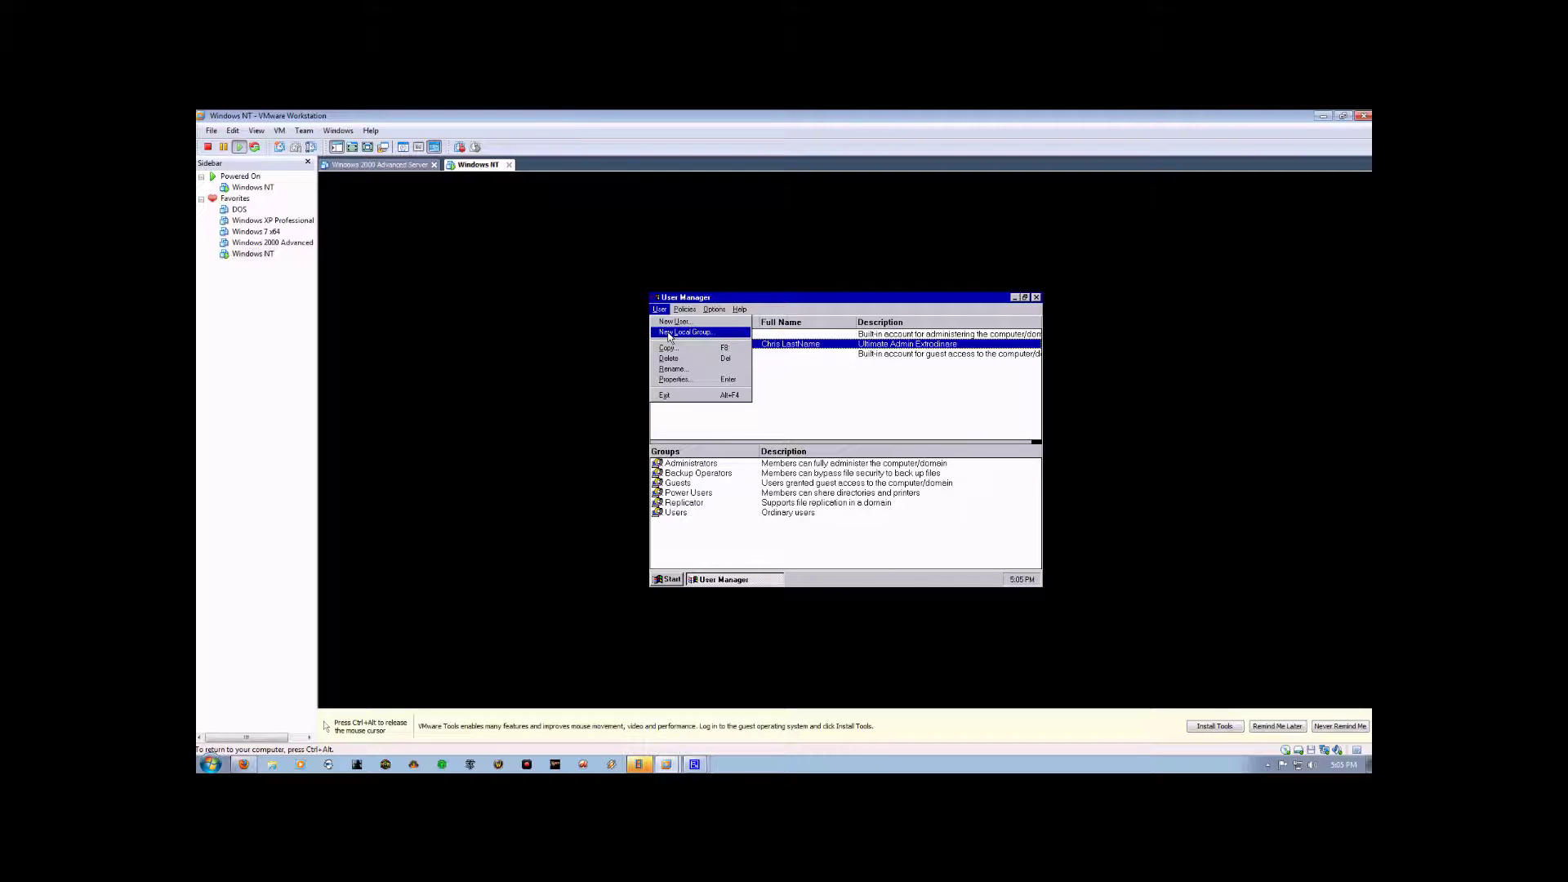
pyautogui.click(668, 335)
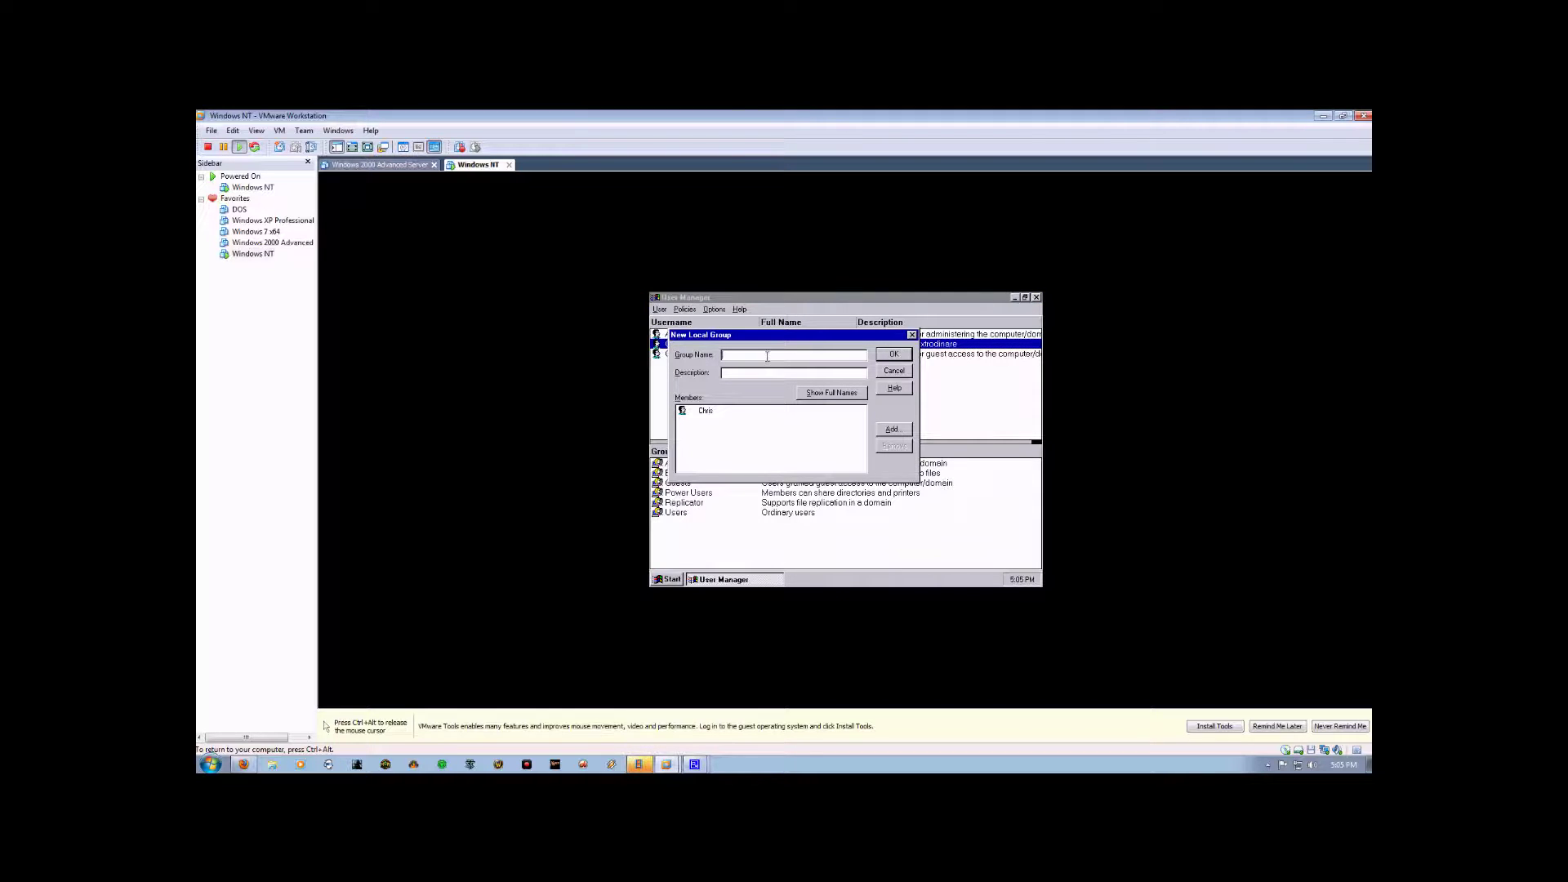
pyautogui.write('TestGroup1')
pyautogui.press('Tab')
pyautogui.write('Testgroup')
# Add Administrator as a TestGroup1 member alongside the new user, then create the group
pyautogui.click(892, 428)
pyautogui.click(751, 398)
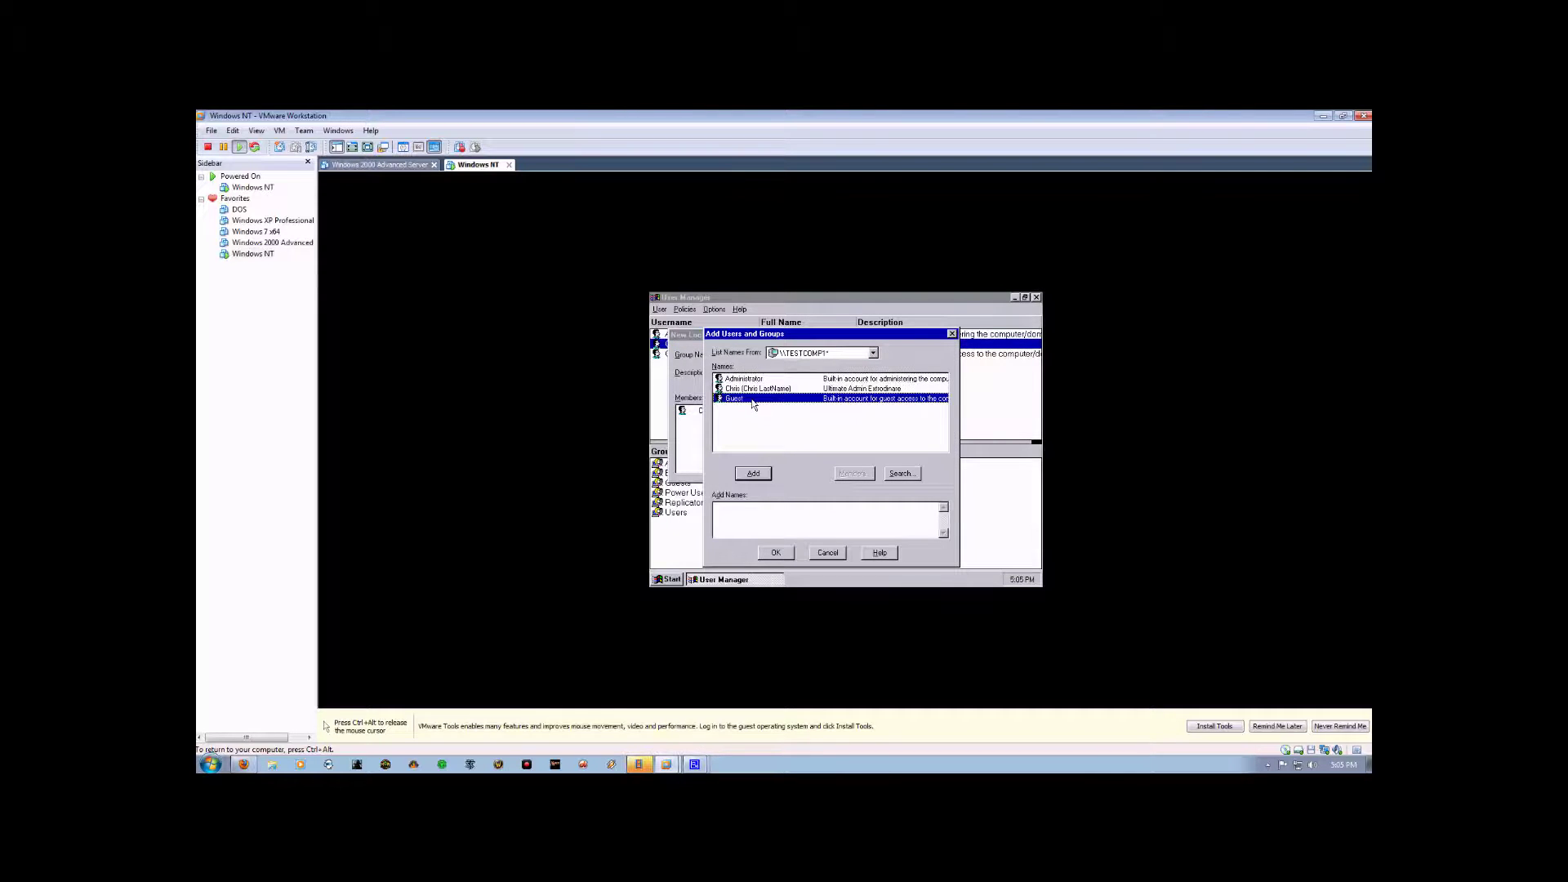
pyautogui.click(754, 380)
pyautogui.click(753, 472)
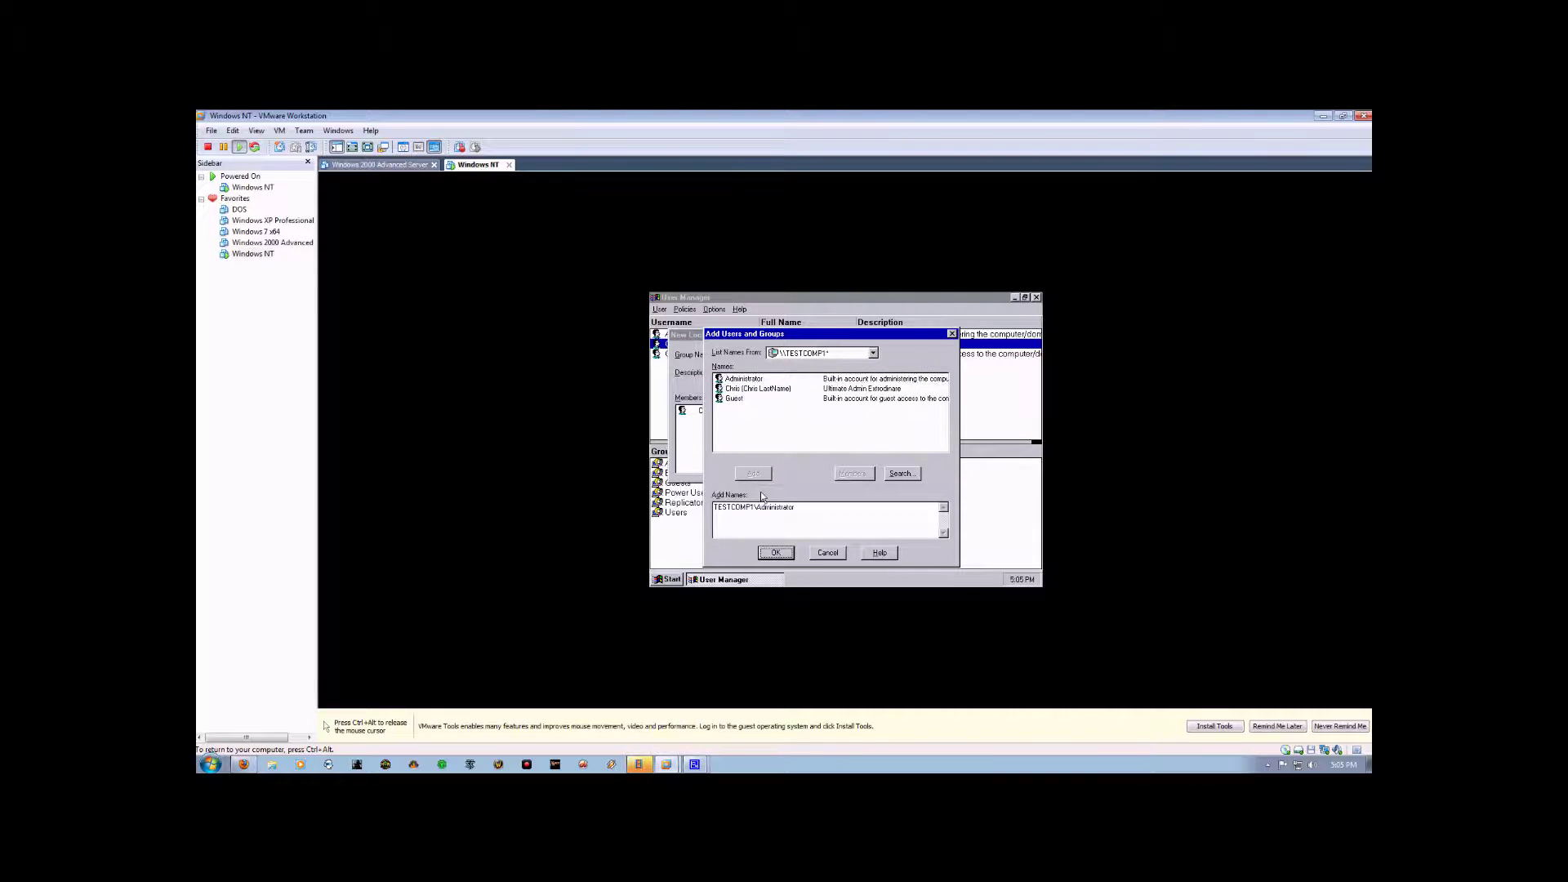
pyautogui.click(775, 559)
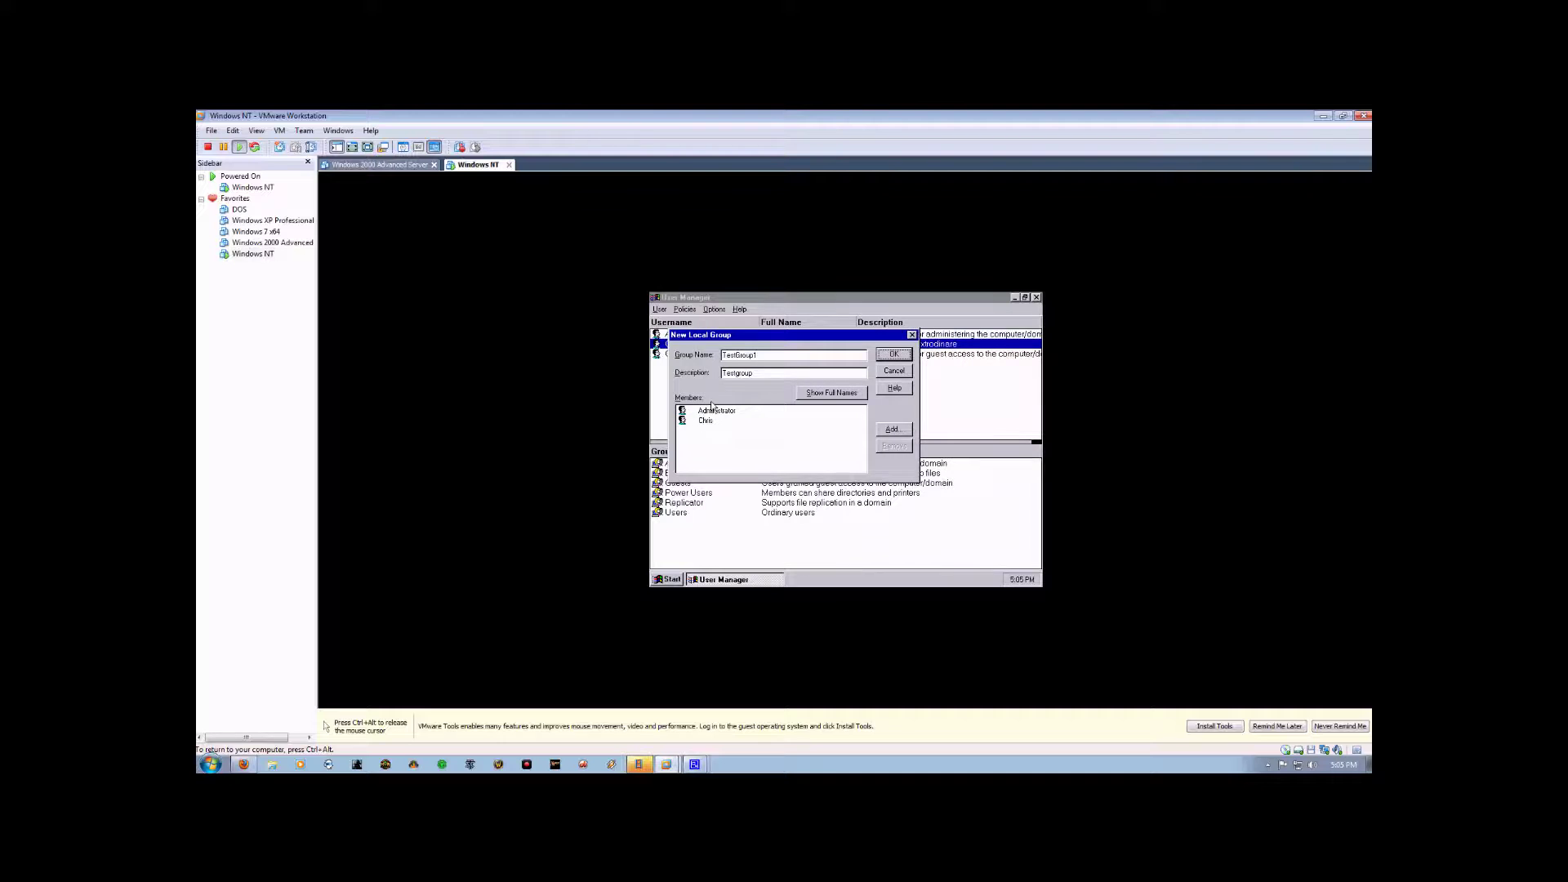
pyautogui.click(716, 410)
pyautogui.click(716, 420)
pyautogui.click(715, 413)
pyautogui.click(716, 420)
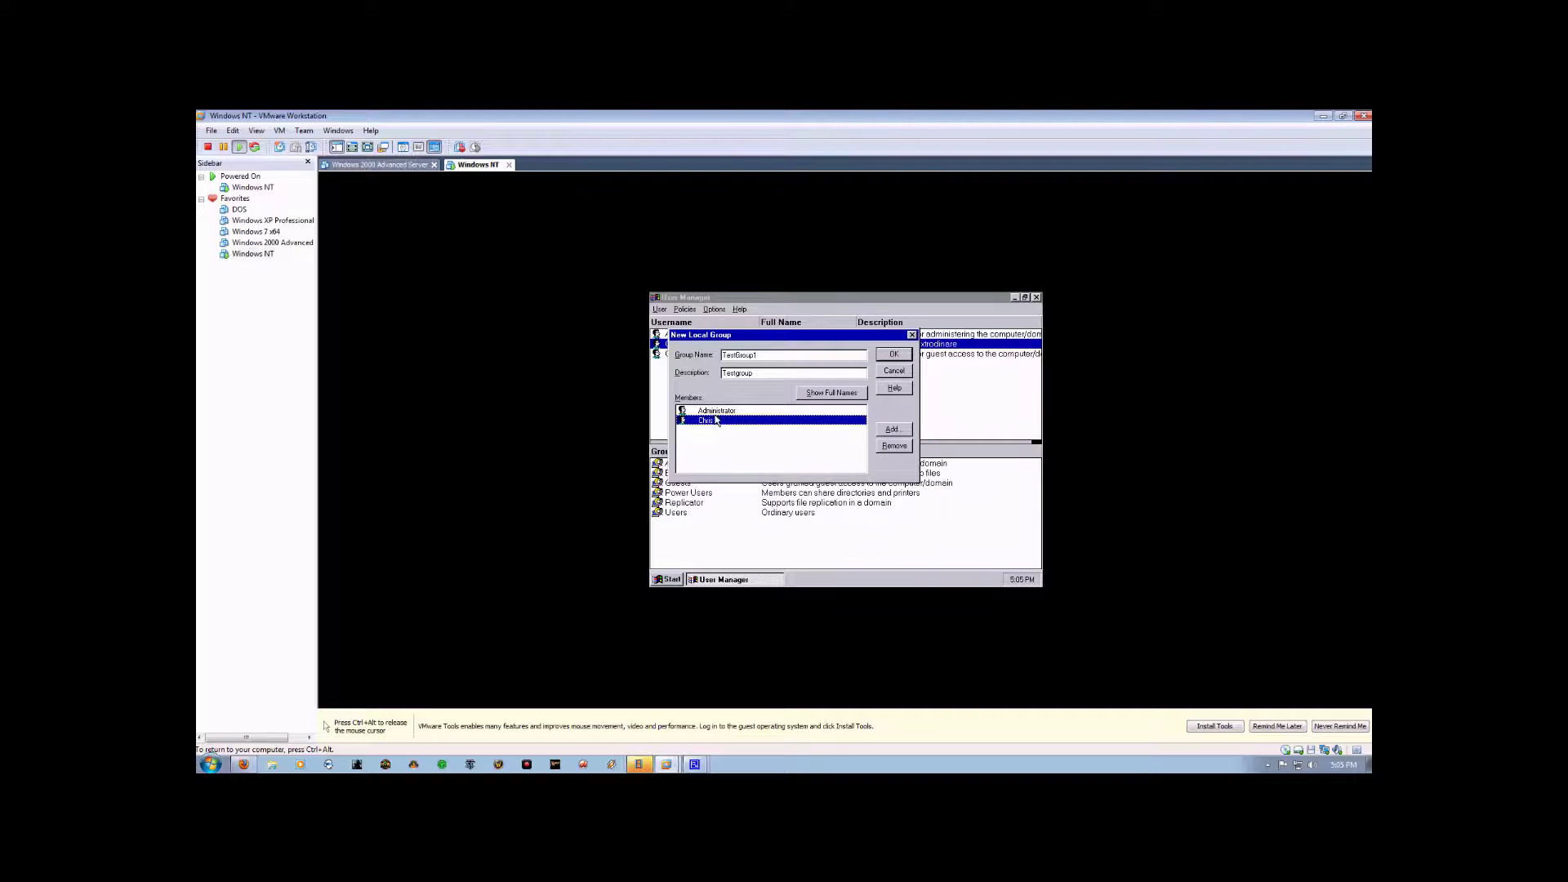
pyautogui.click(716, 410)
pyautogui.click(857, 394)
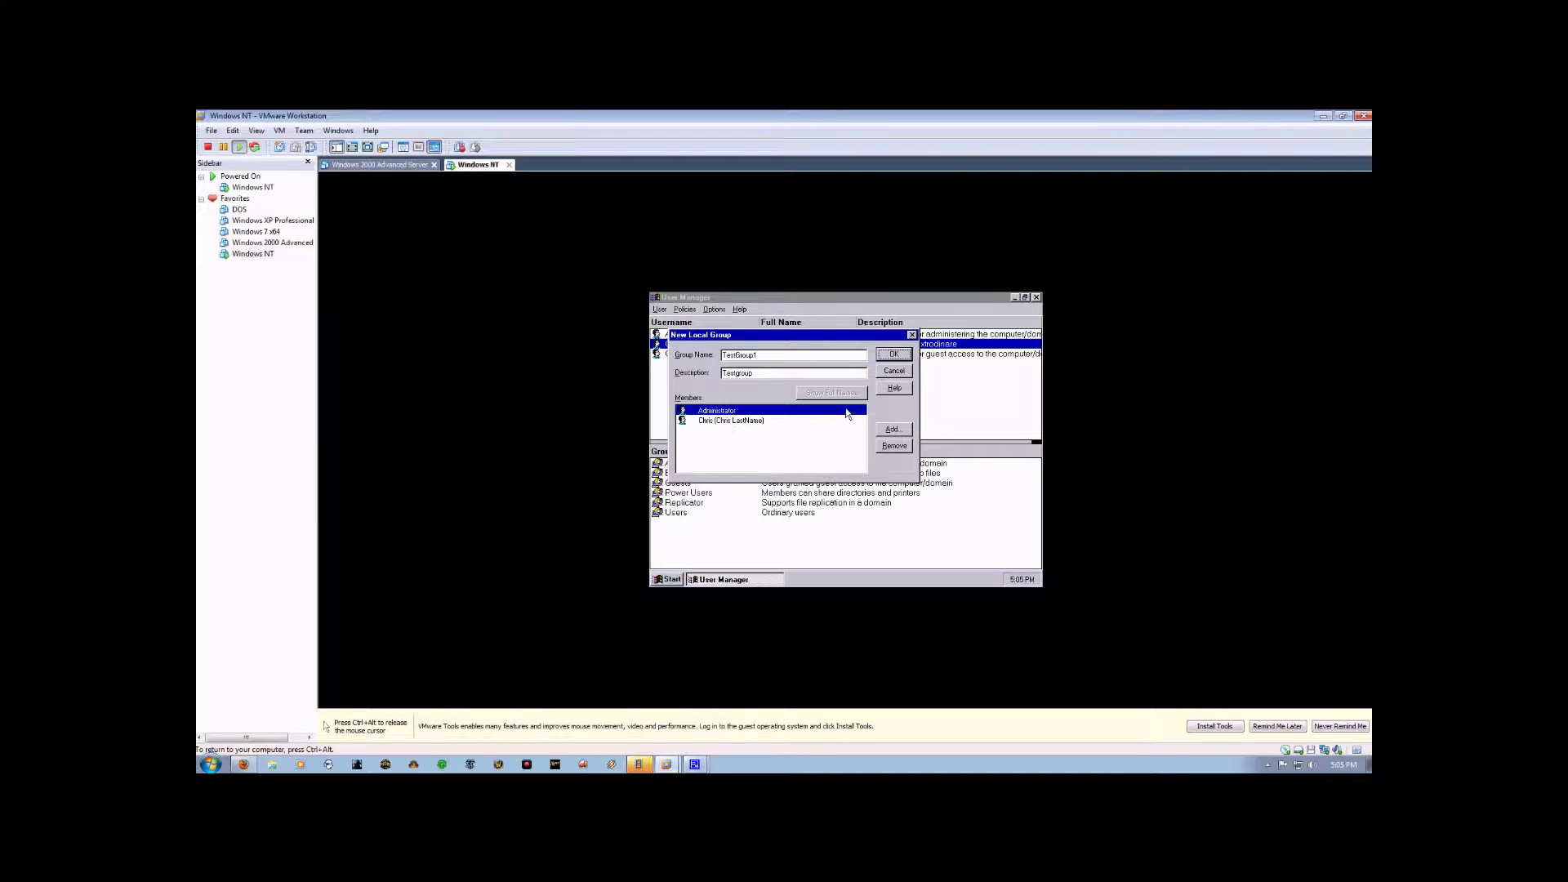
pyautogui.click(893, 354)
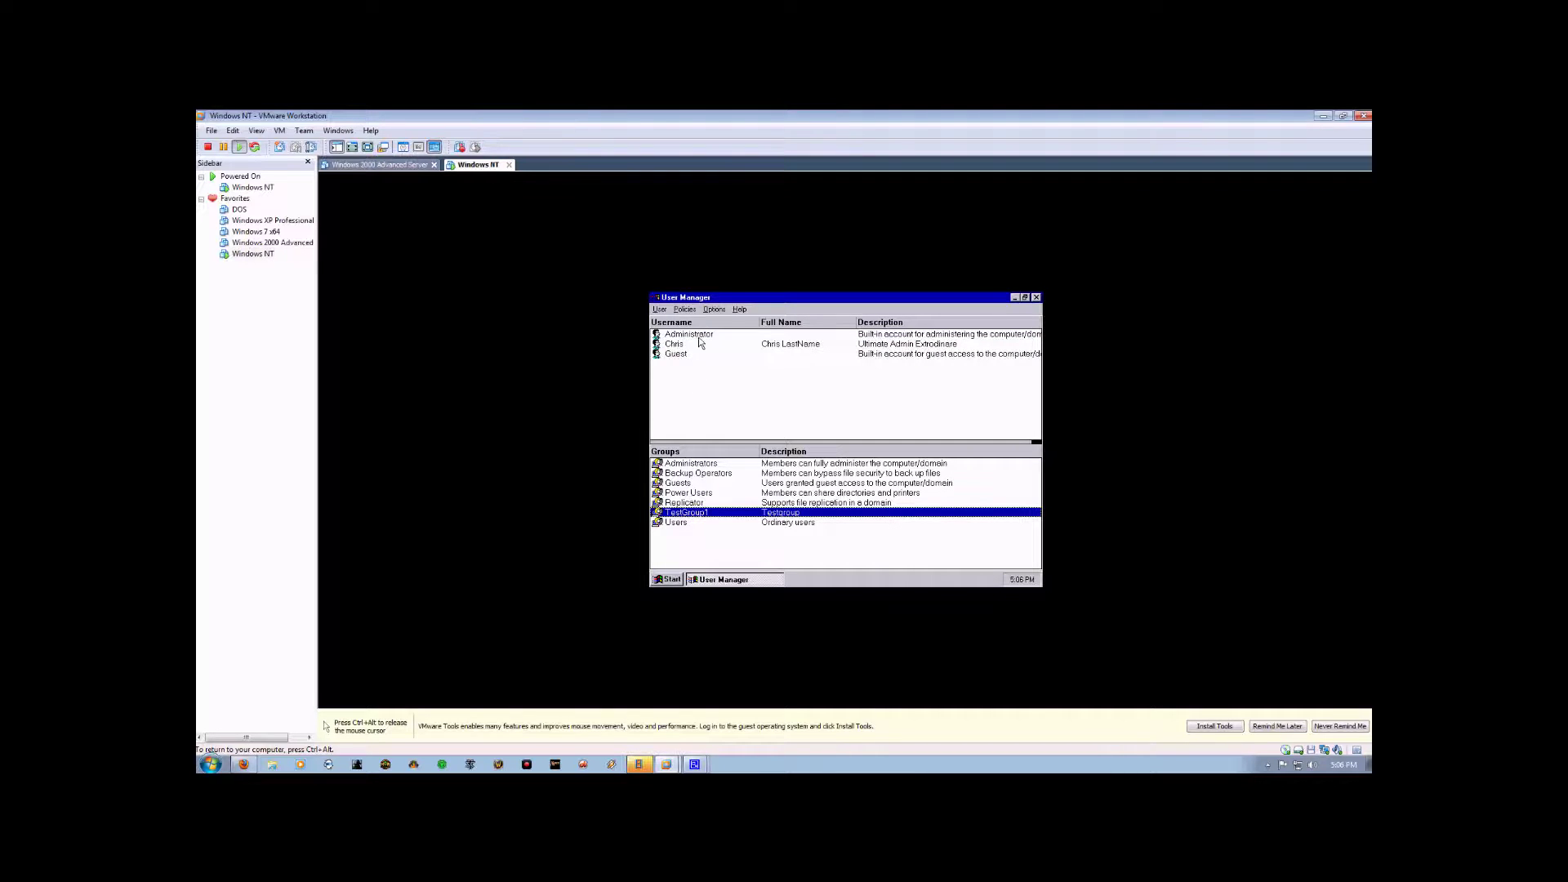
# Set the maximum password age to expire in 7 days in Account Policy and confirm
pyautogui.click(659, 310)
pyautogui.moveTo(676, 311)
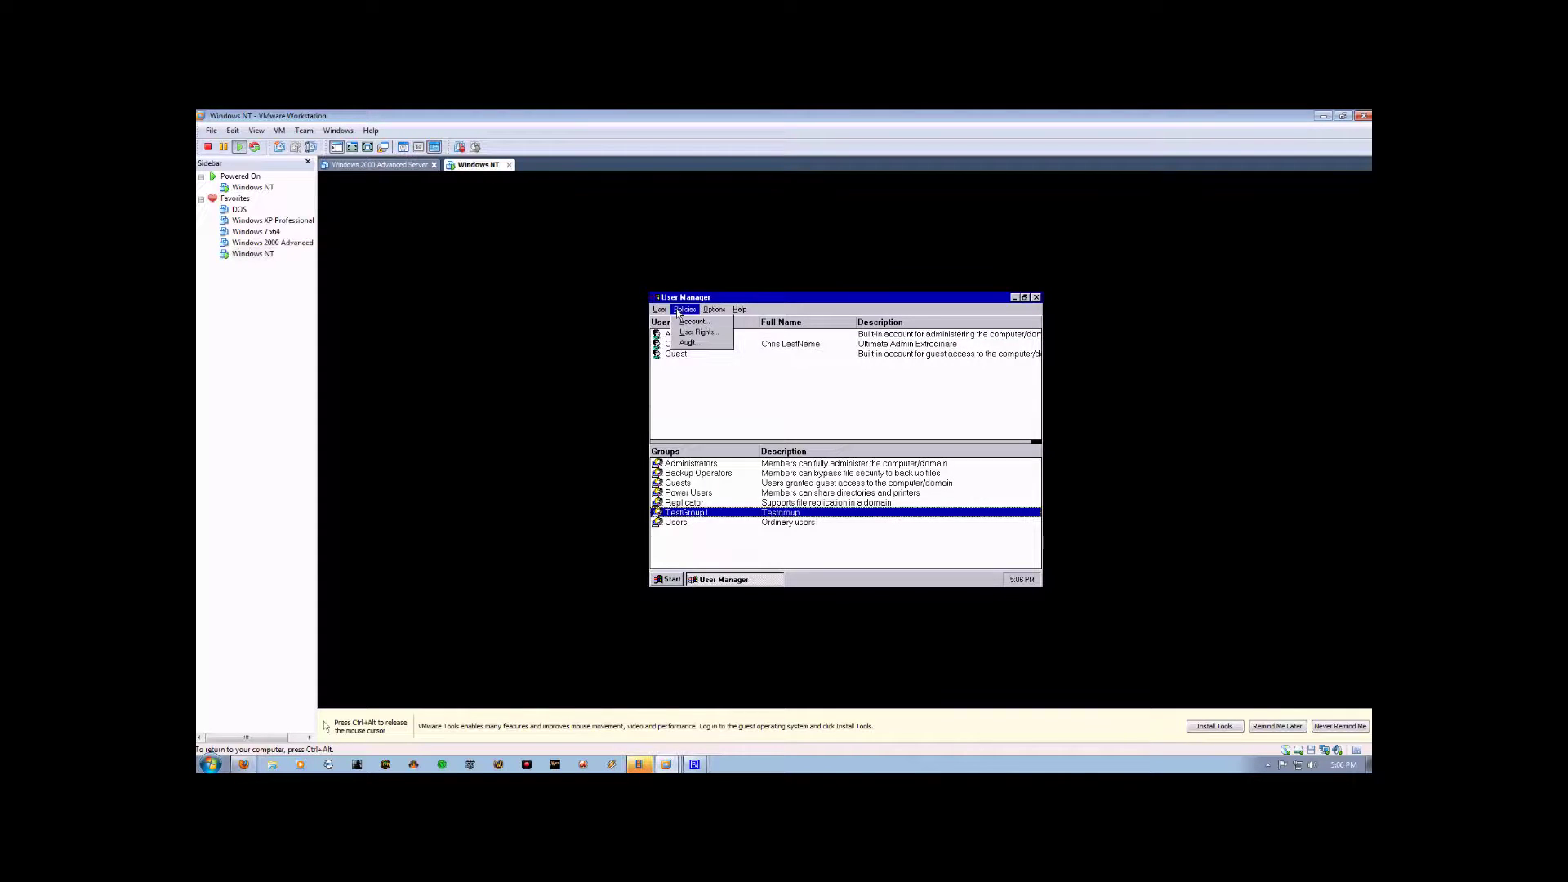
pyautogui.click(679, 322)
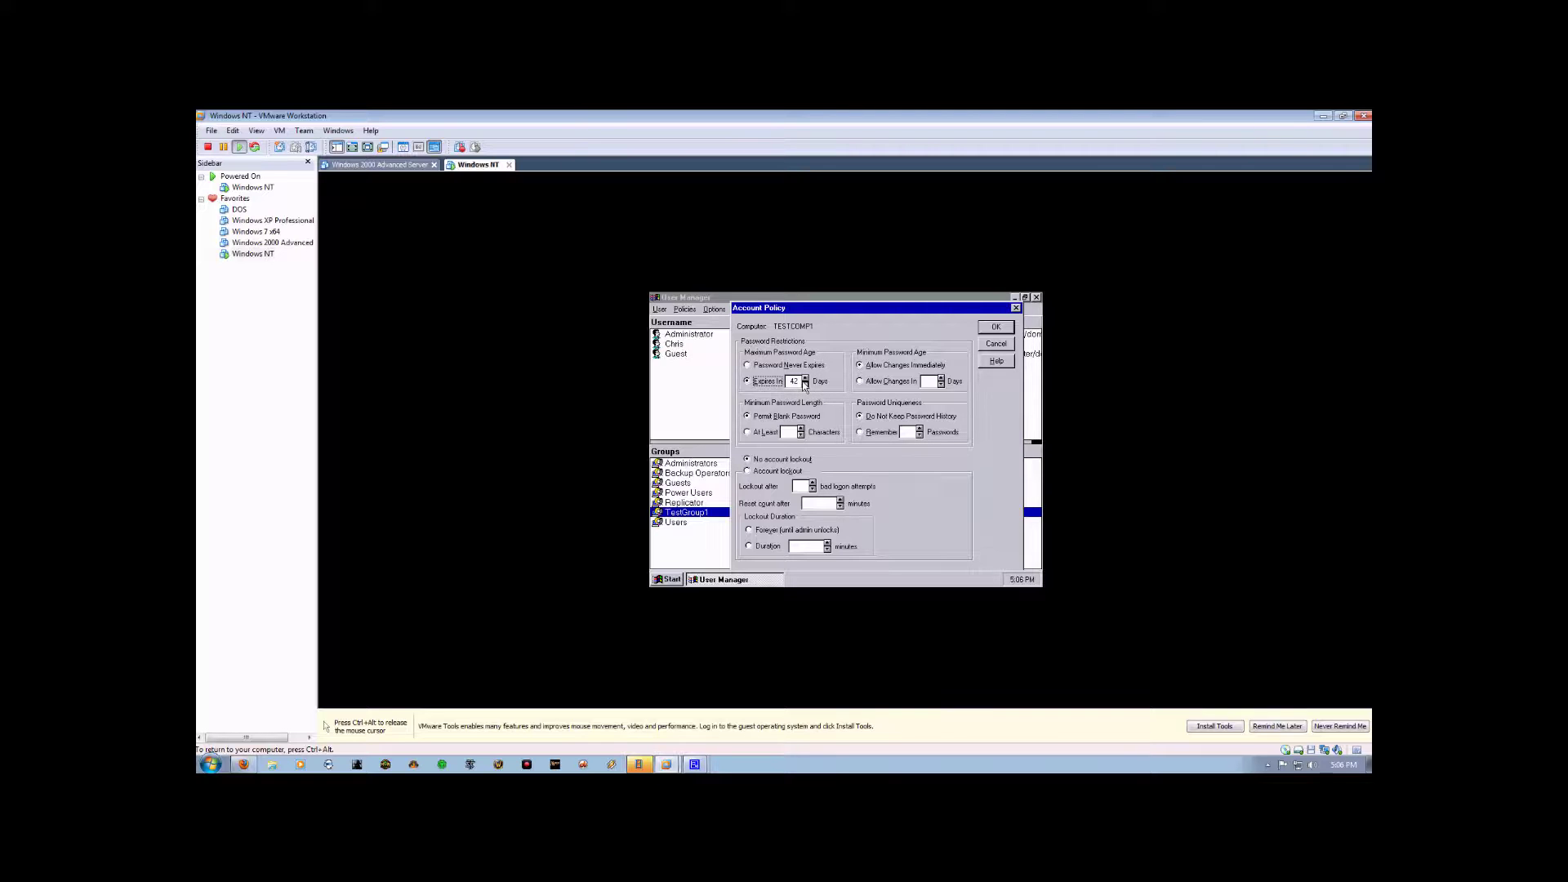
pyautogui.press('Tab')
pyautogui.write('7')
pyautogui.moveTo(817, 308); pyautogui.dragTo(740, 299)
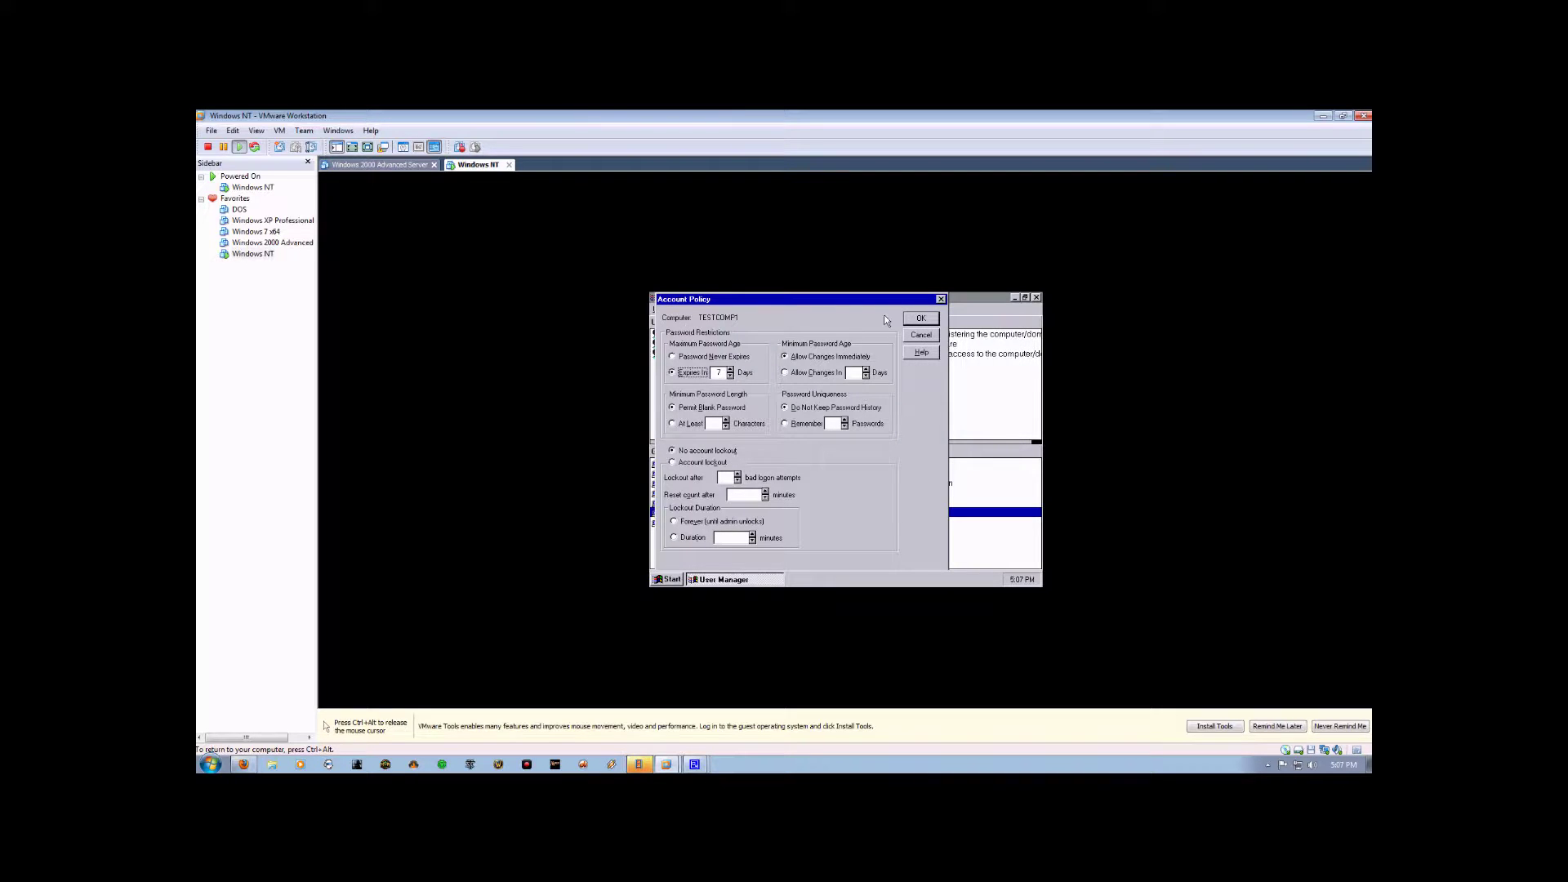
pyautogui.click(920, 318)
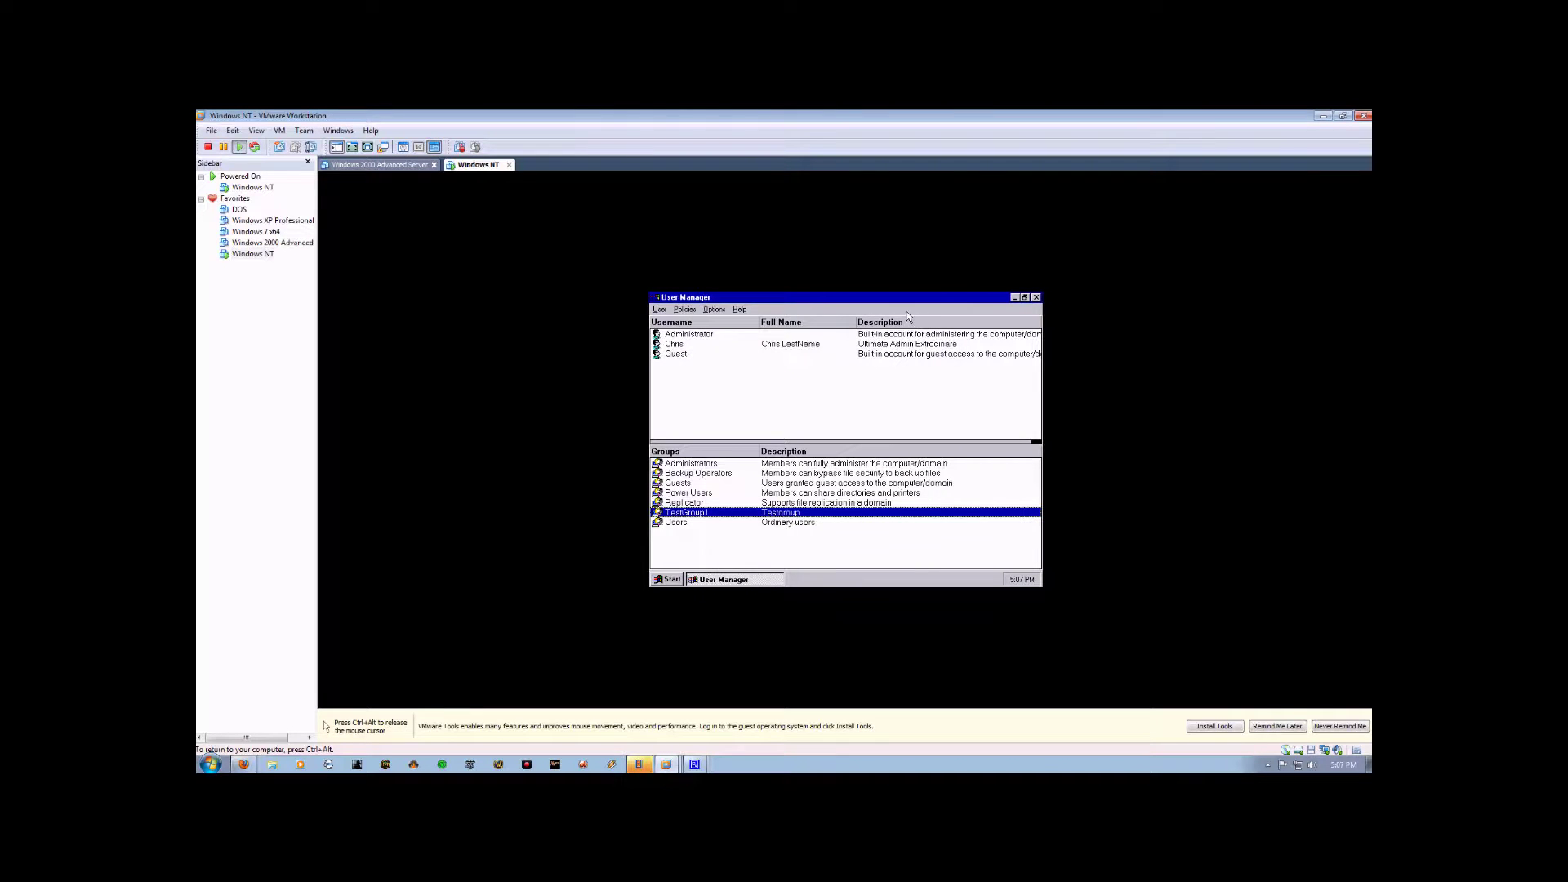
# Open User Rights Policy and select the 'Change the system time' right to see its holders
pyautogui.click(682, 310)
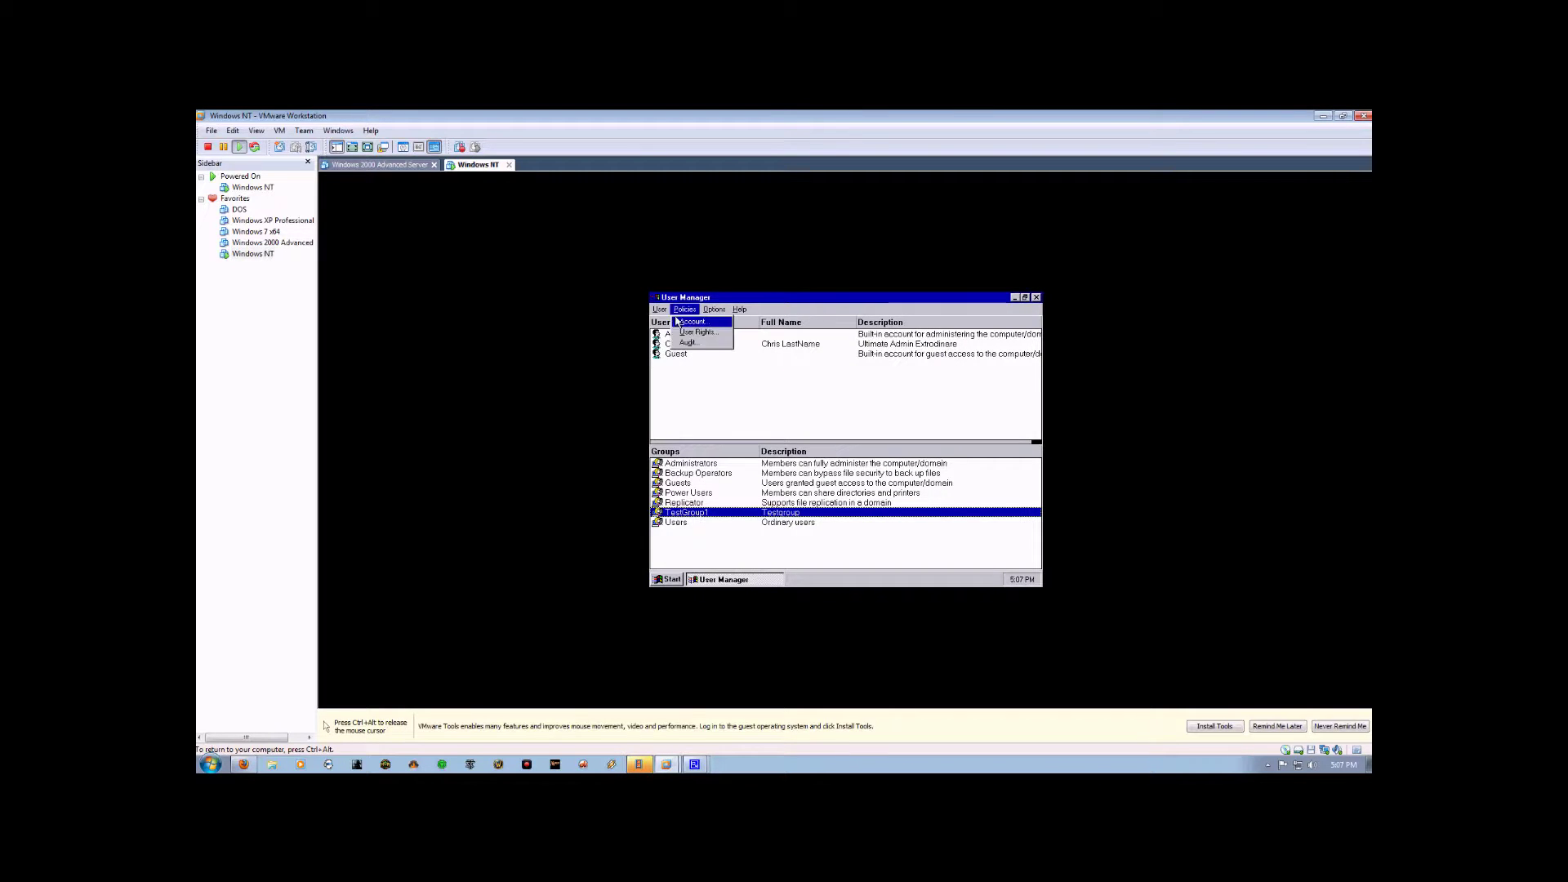
pyautogui.click(686, 333)
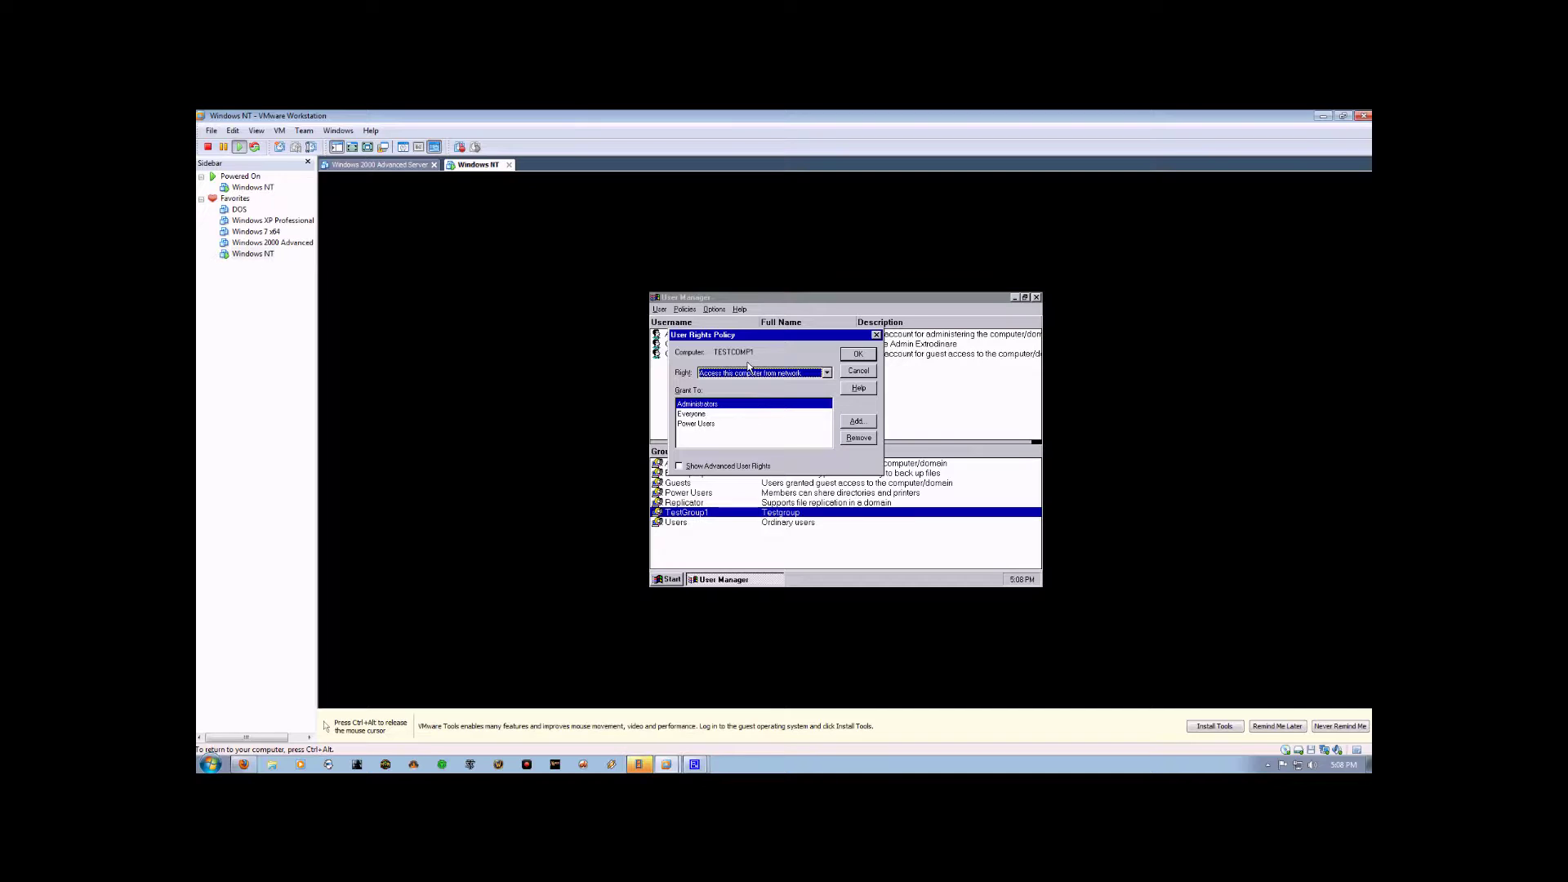
pyautogui.click(707, 414)
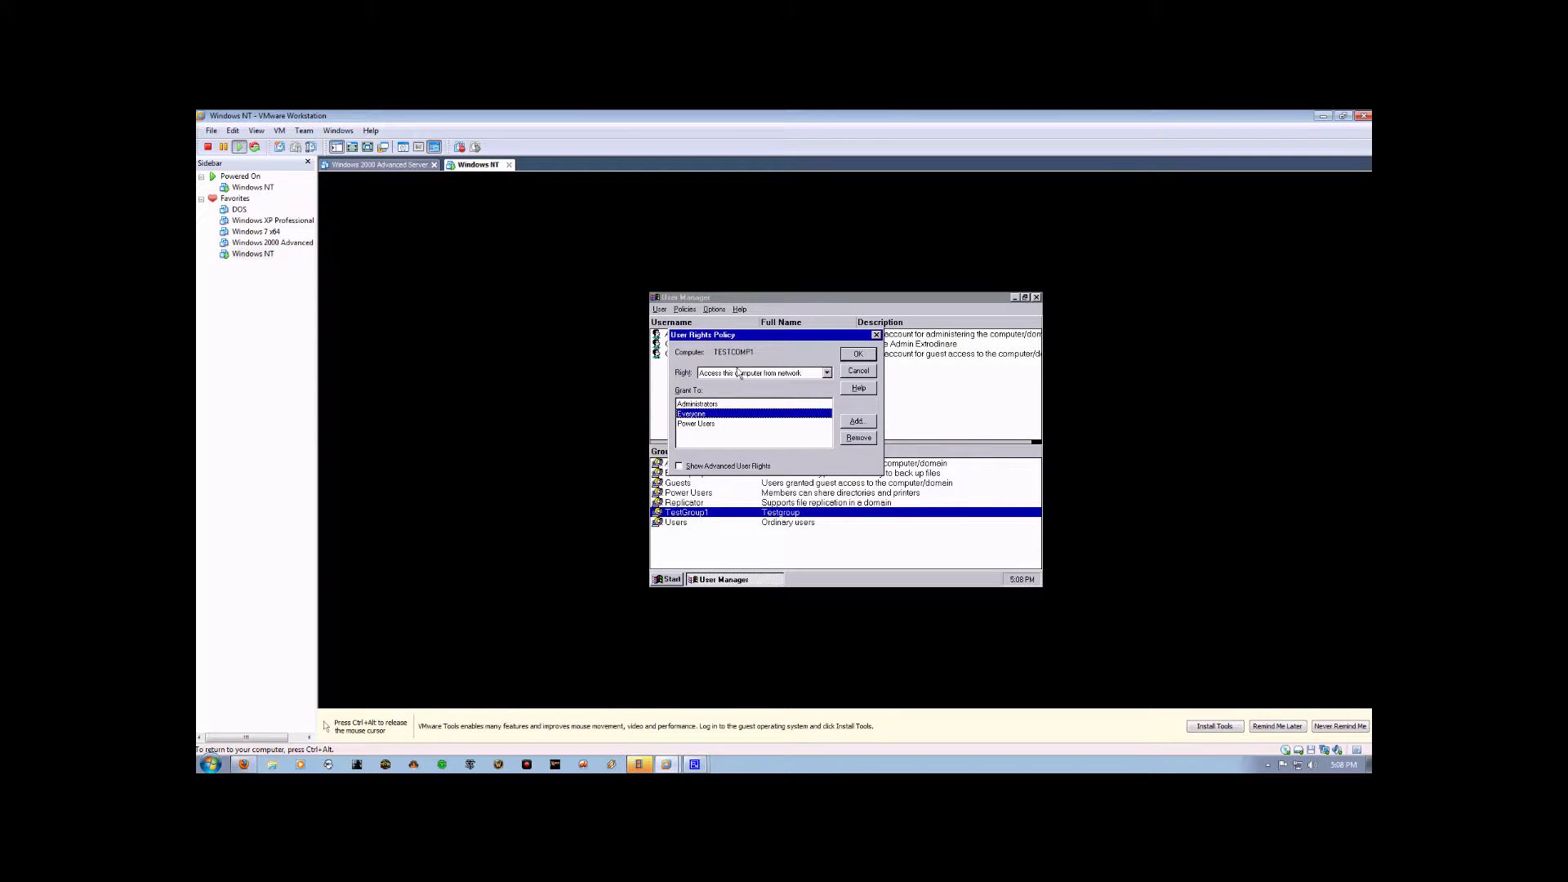
pyautogui.click(736, 373)
pyautogui.click(744, 380)
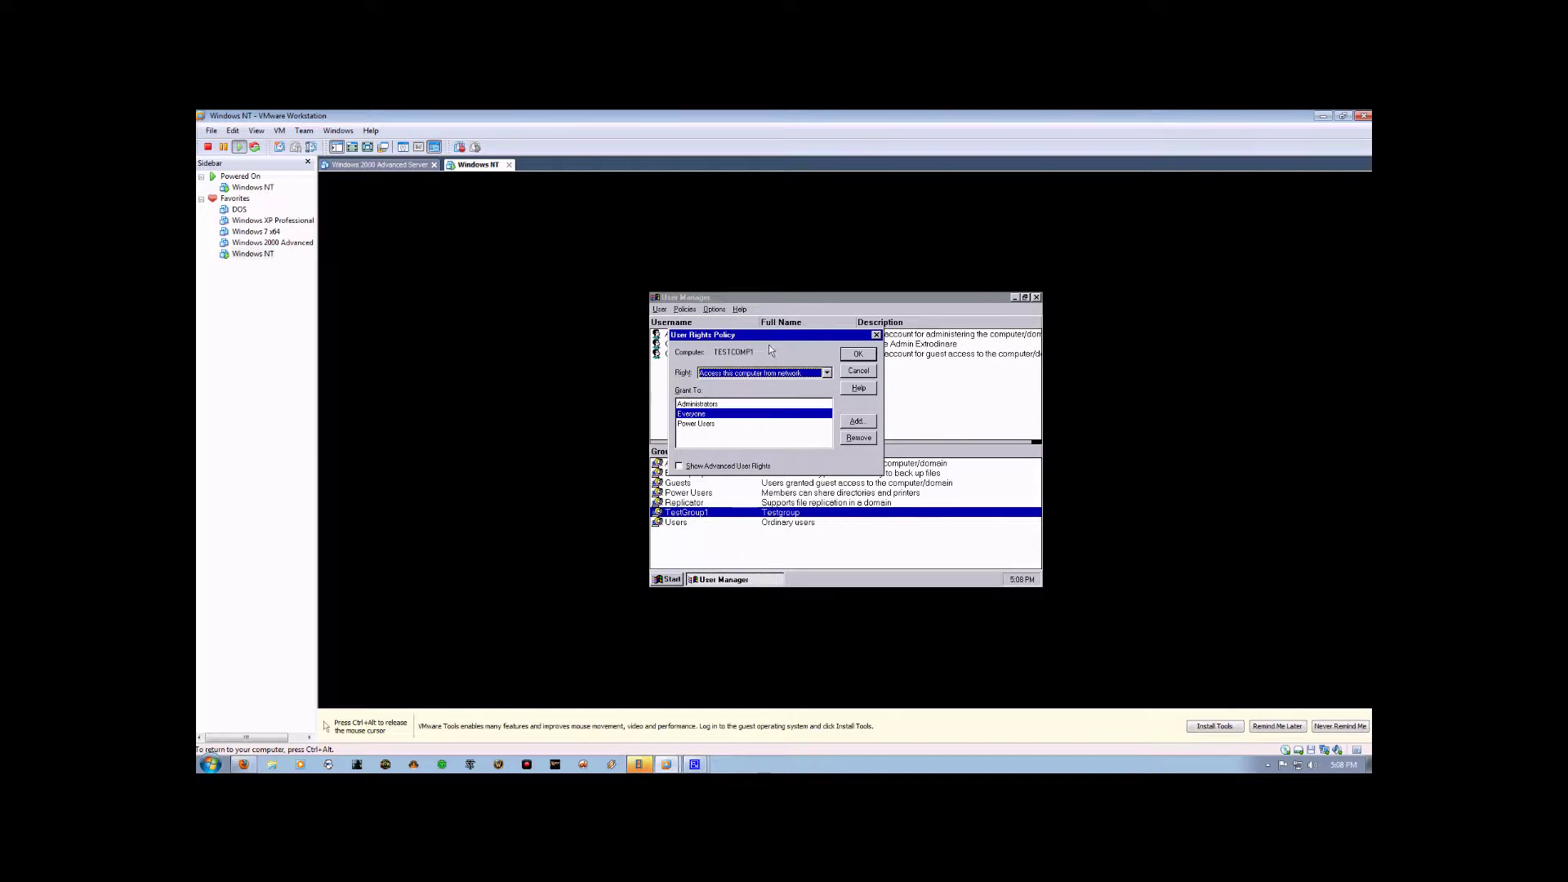
pyautogui.moveTo(768, 346); pyautogui.dragTo(876, 336)
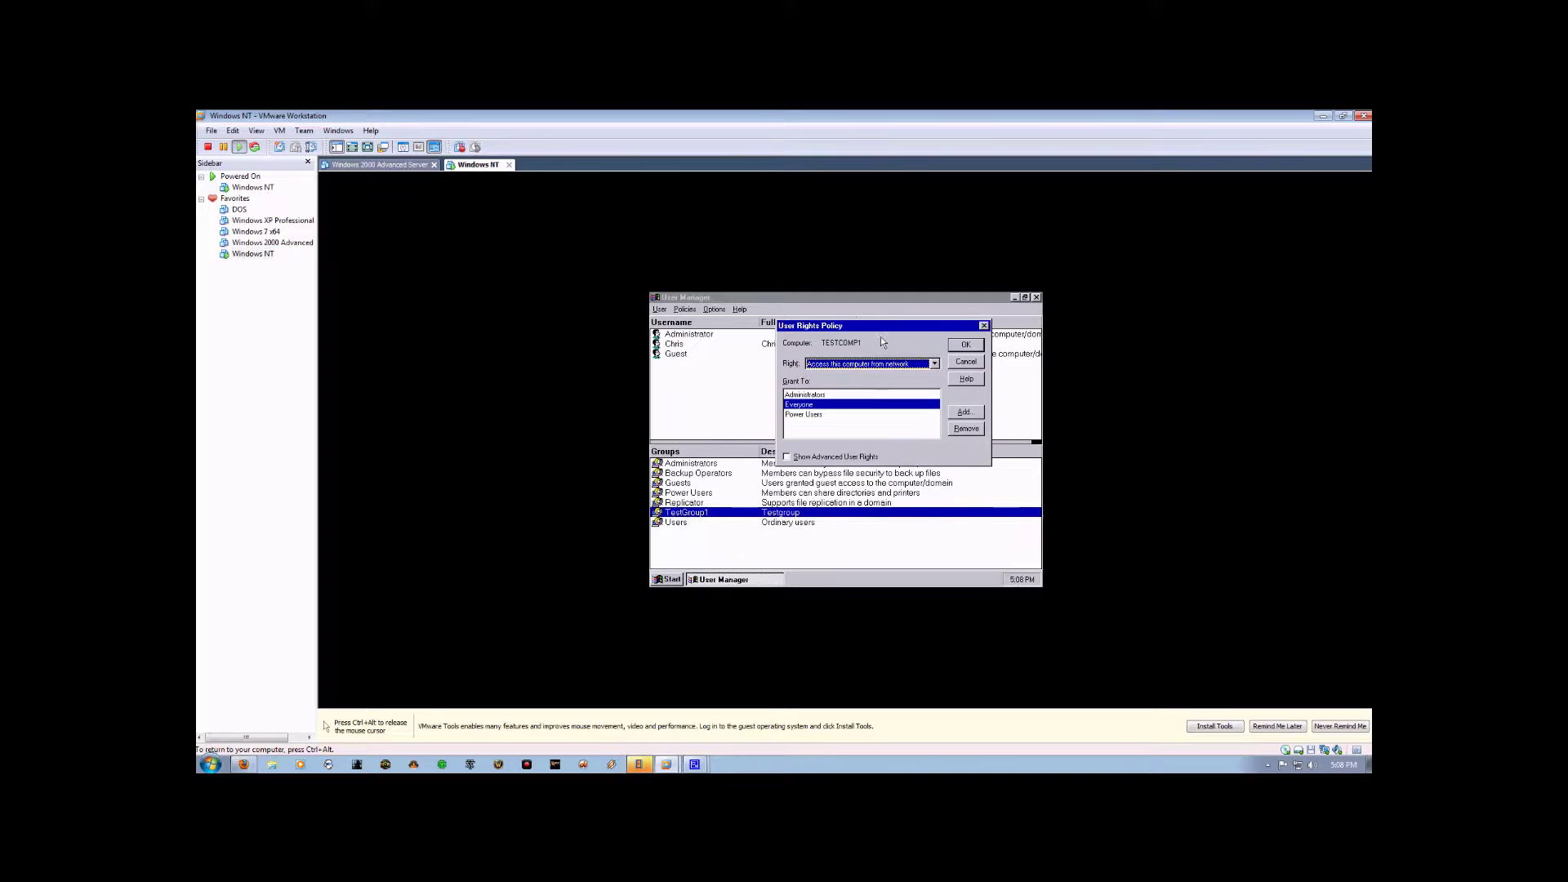
pyautogui.click(822, 395)
pyautogui.click(818, 415)
pyautogui.click(819, 406)
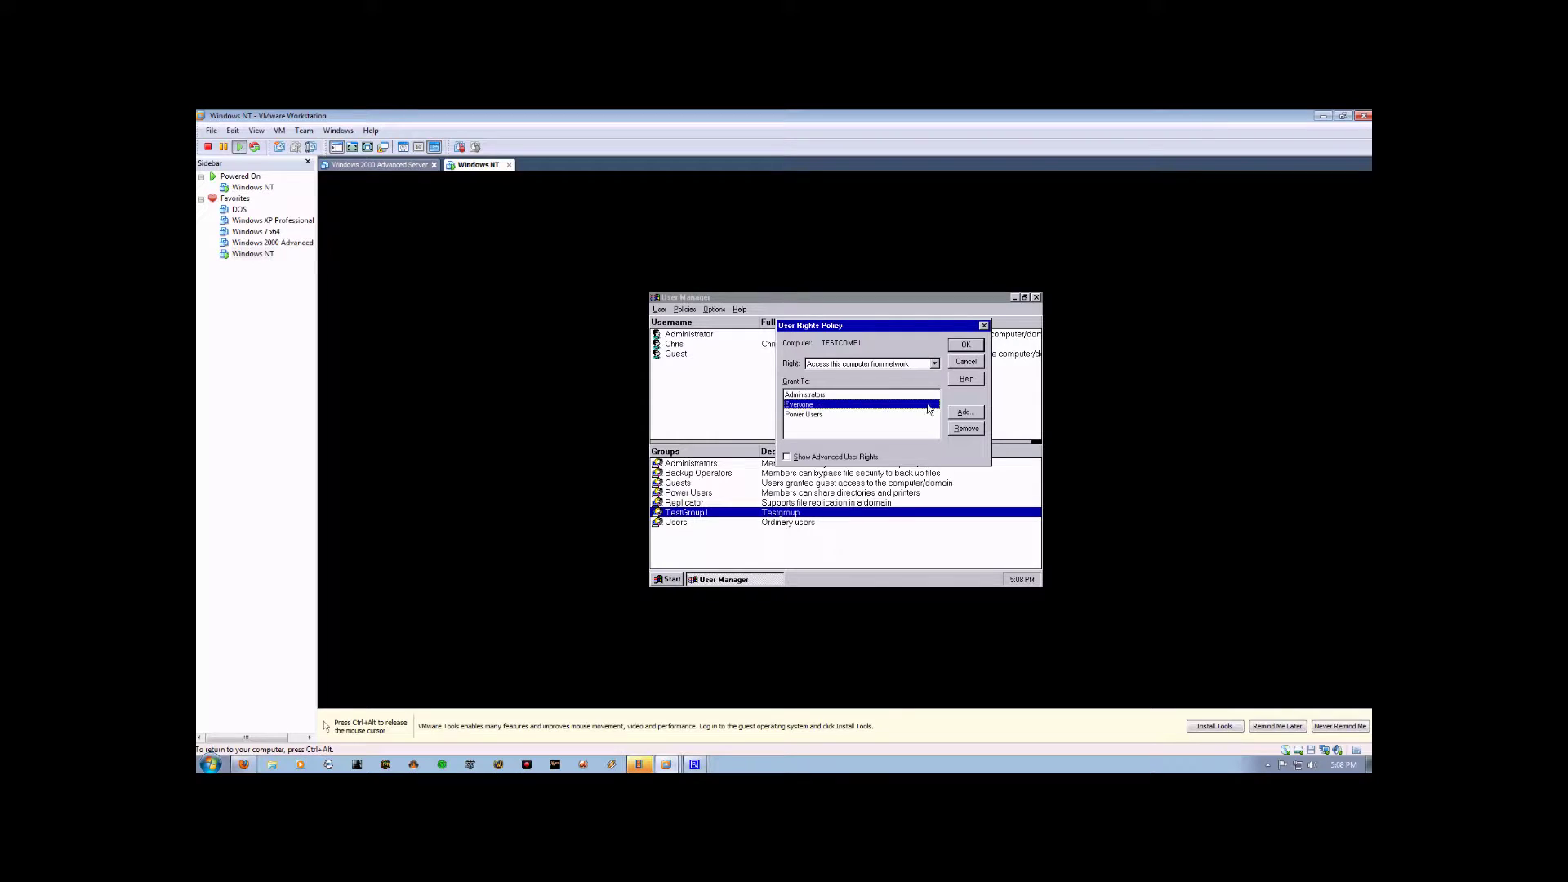
pyautogui.click(898, 364)
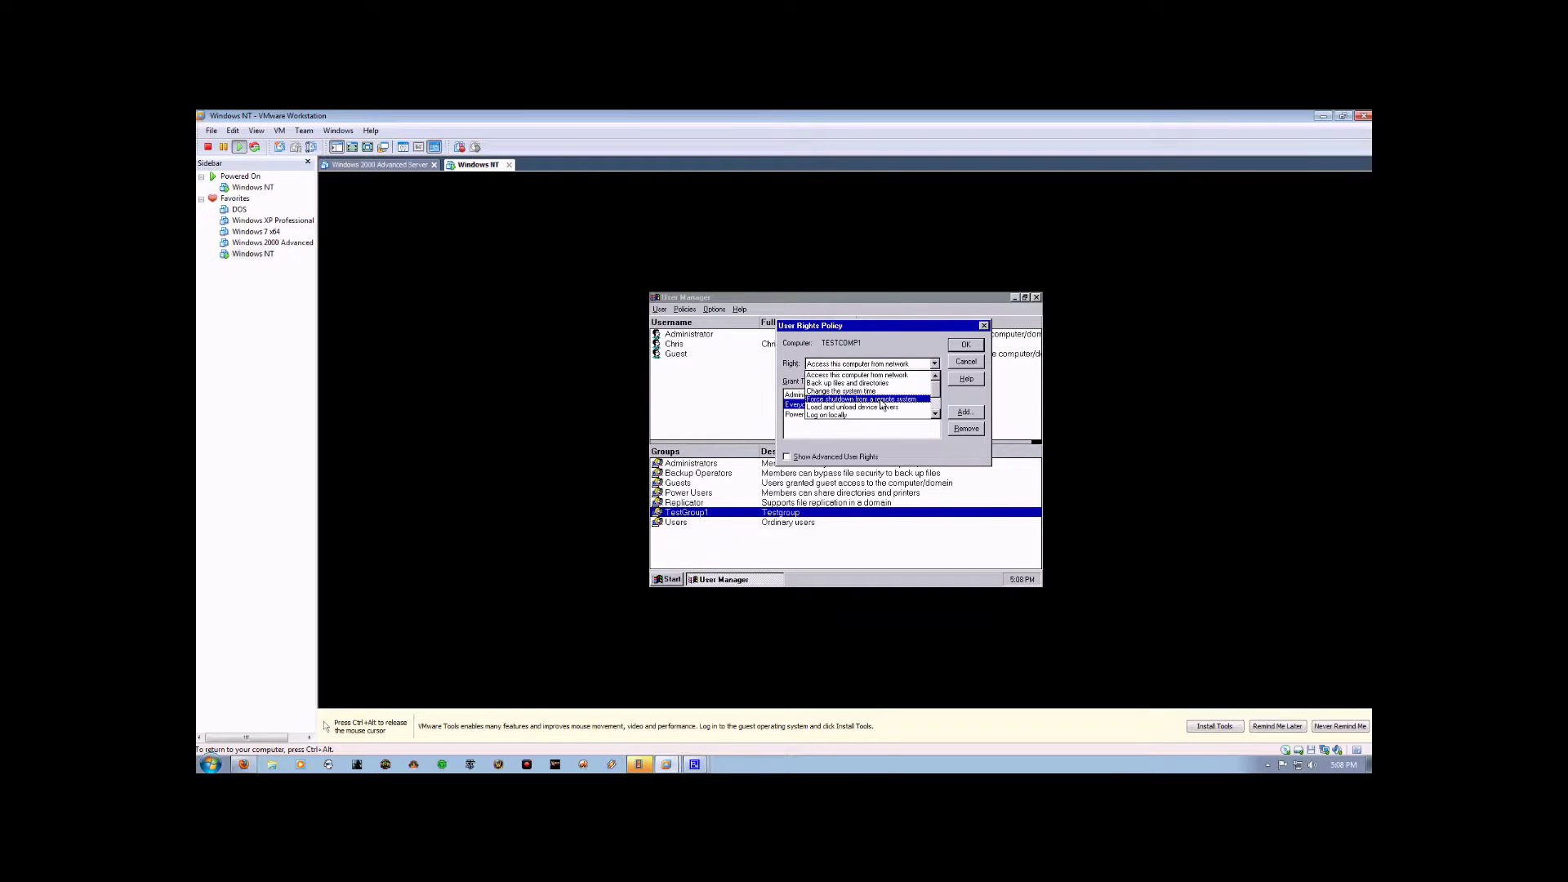
pyautogui.click(886, 392)
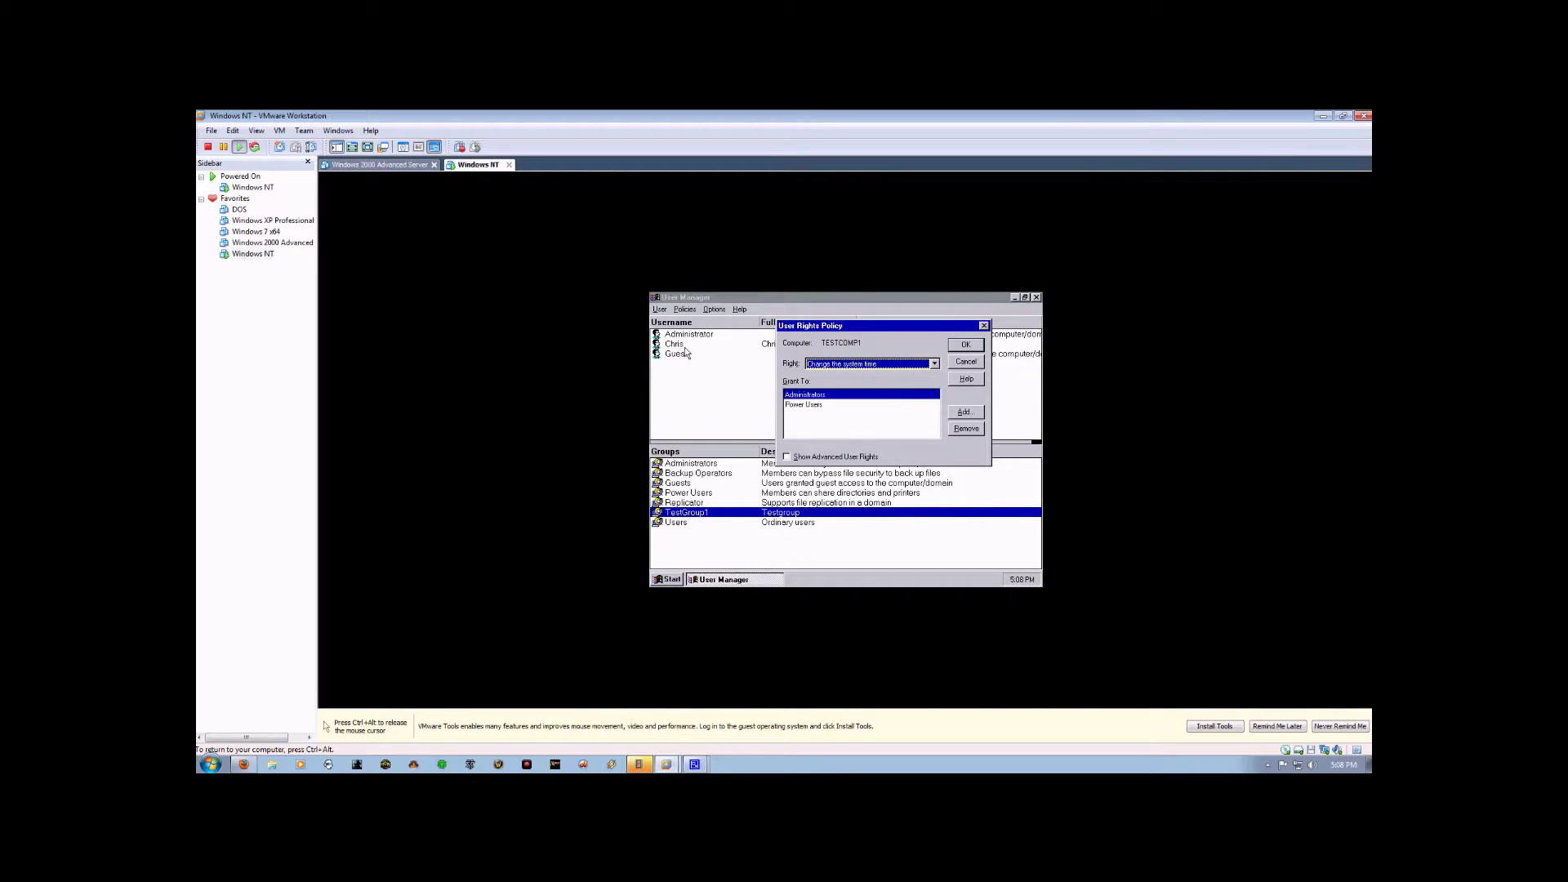
# Grant the 'Change the system time' right to TestGroup1
pyautogui.click(964, 413)
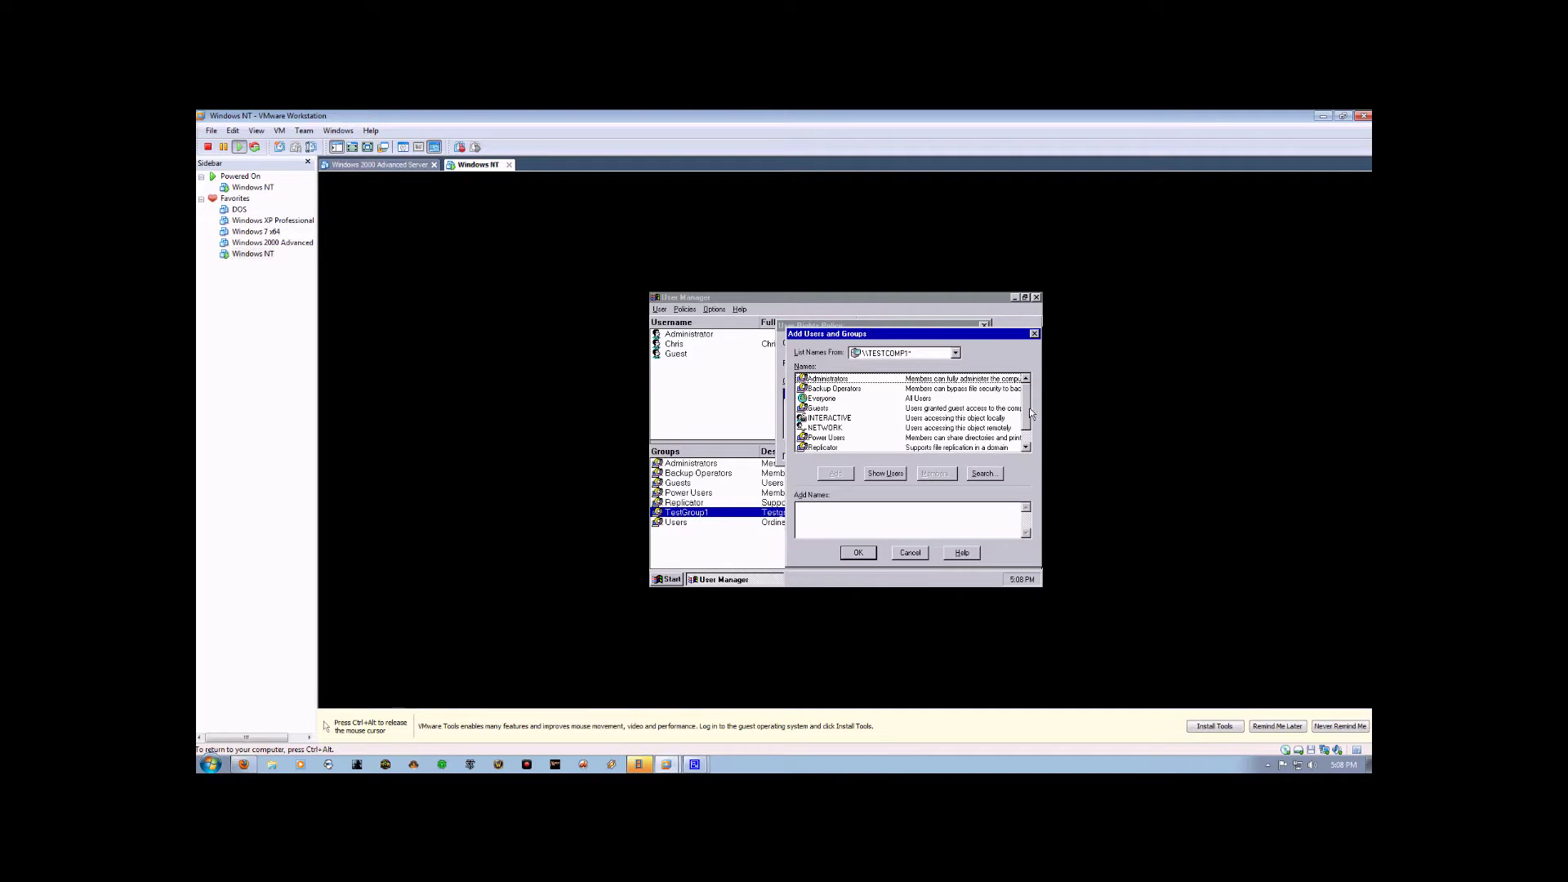
pyautogui.moveTo(1029, 408); pyautogui.dragTo(1027, 426)
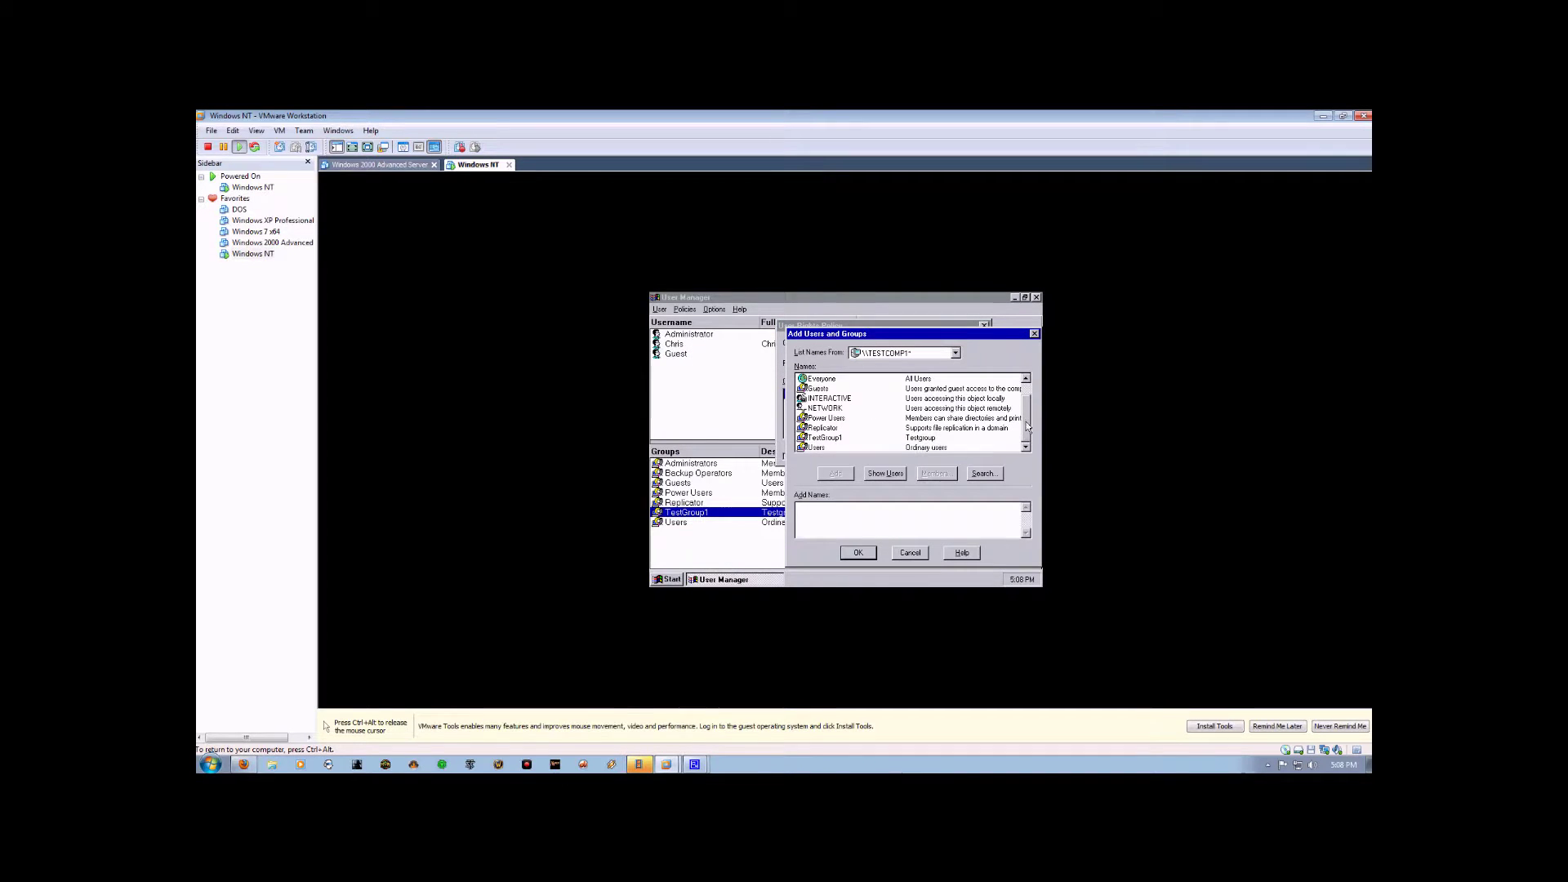
pyautogui.click(831, 439)
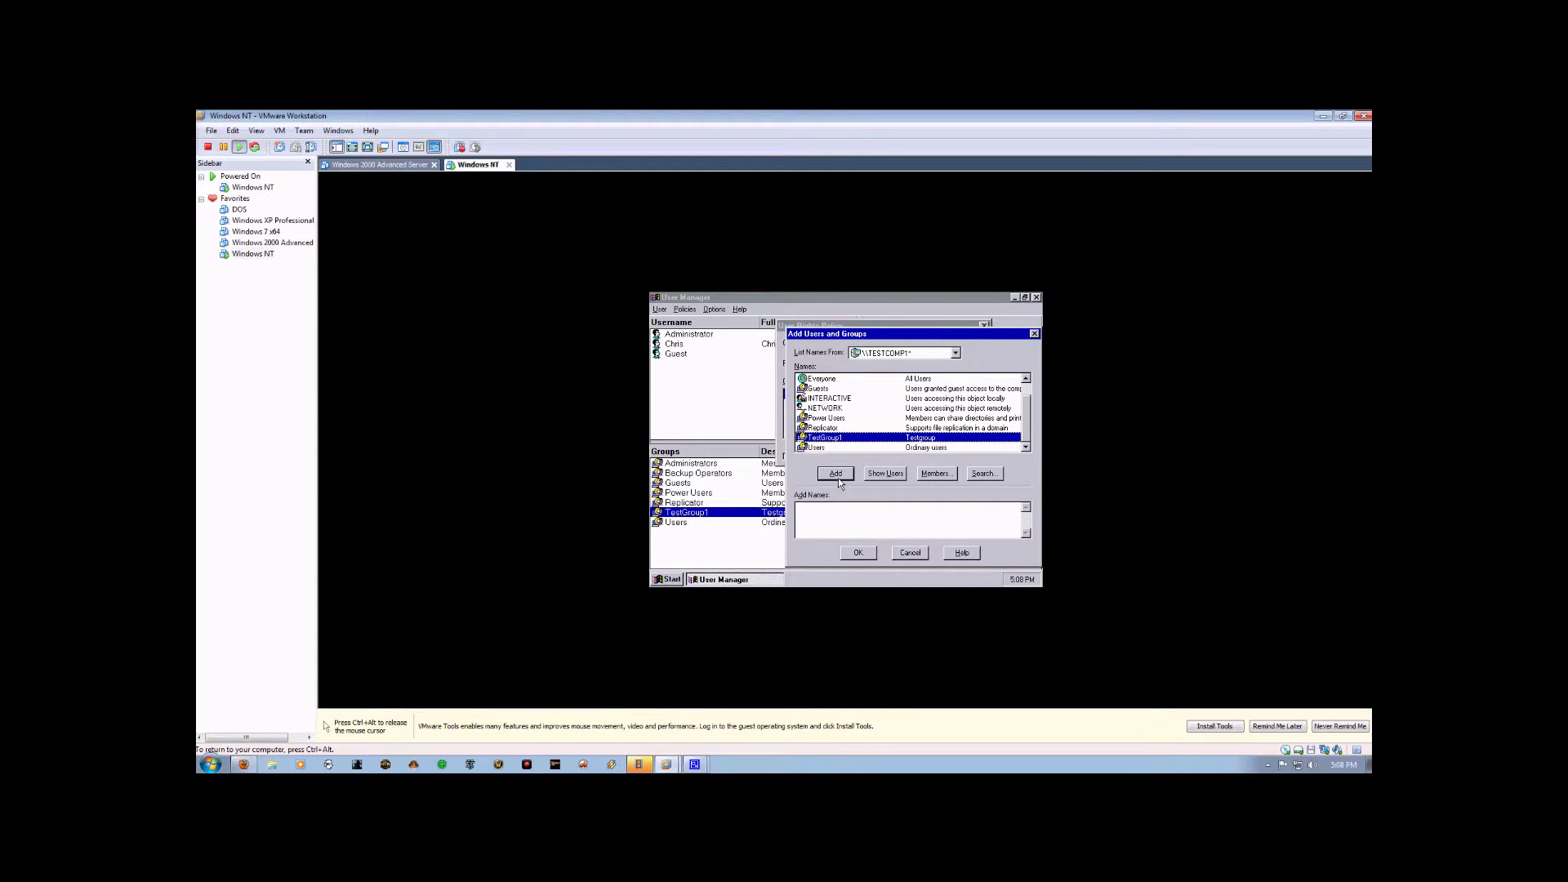
pyautogui.click(836, 475)
pyautogui.click(847, 555)
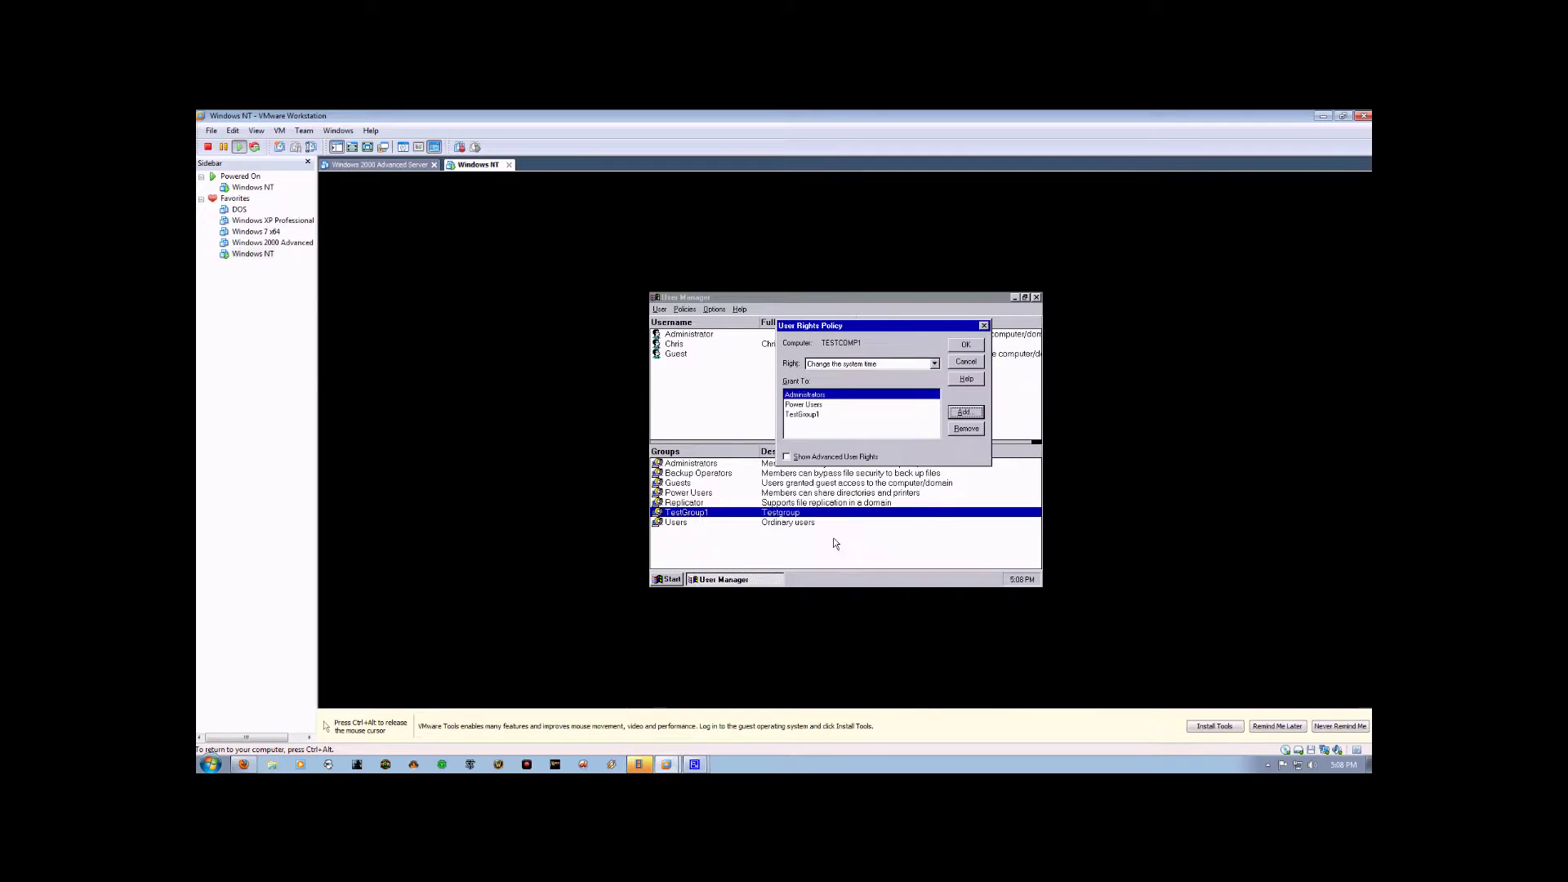
pyautogui.click(811, 415)
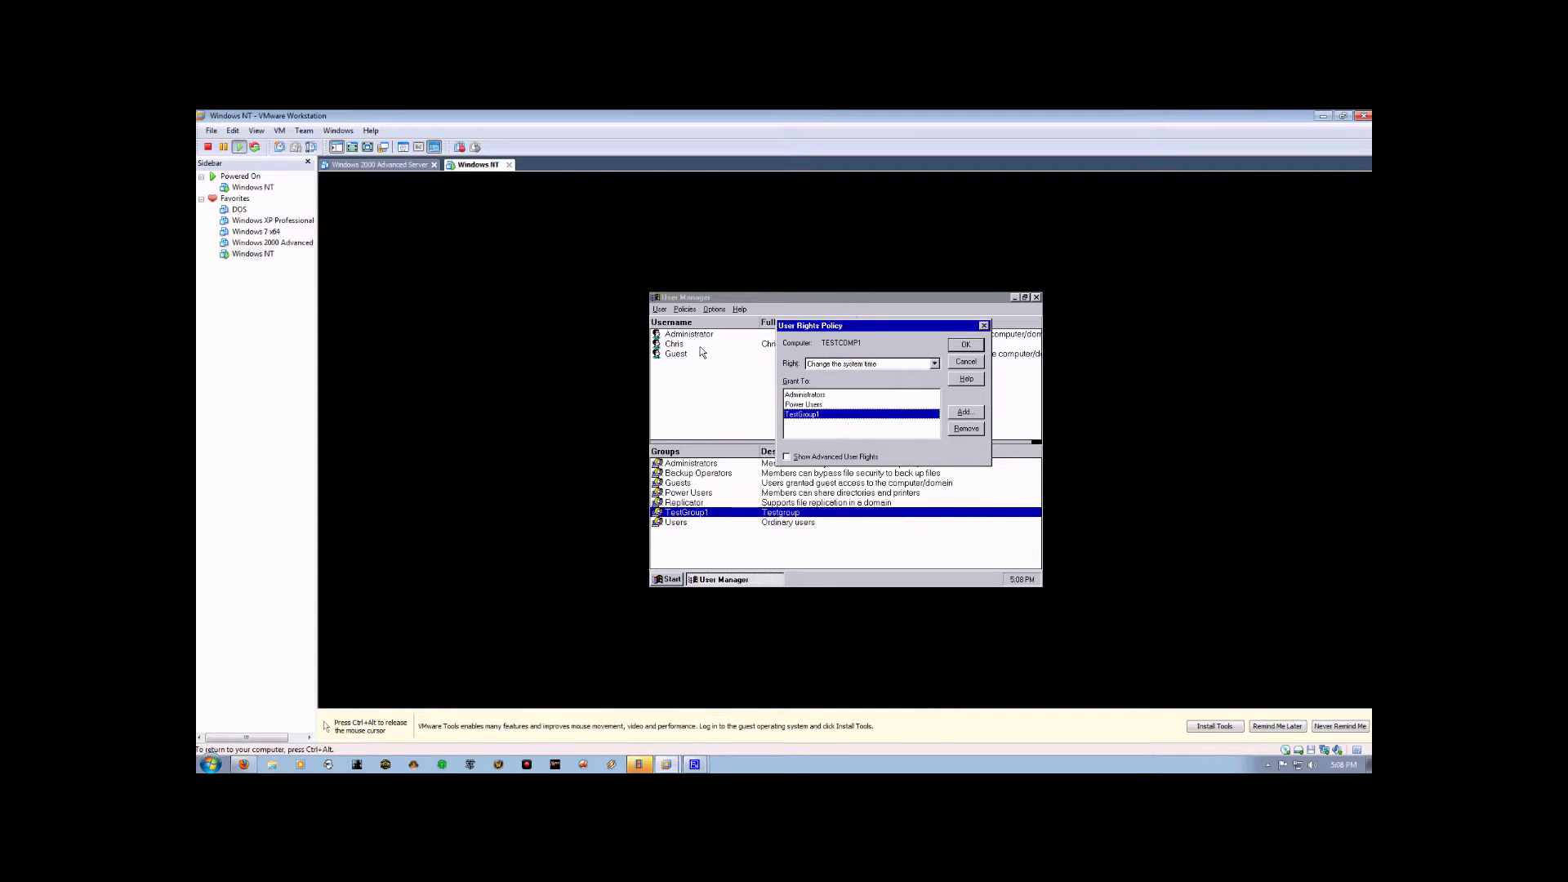
# Switch the Right list to 'Shut down the system' to see who holds it
pyautogui.click(833, 365)
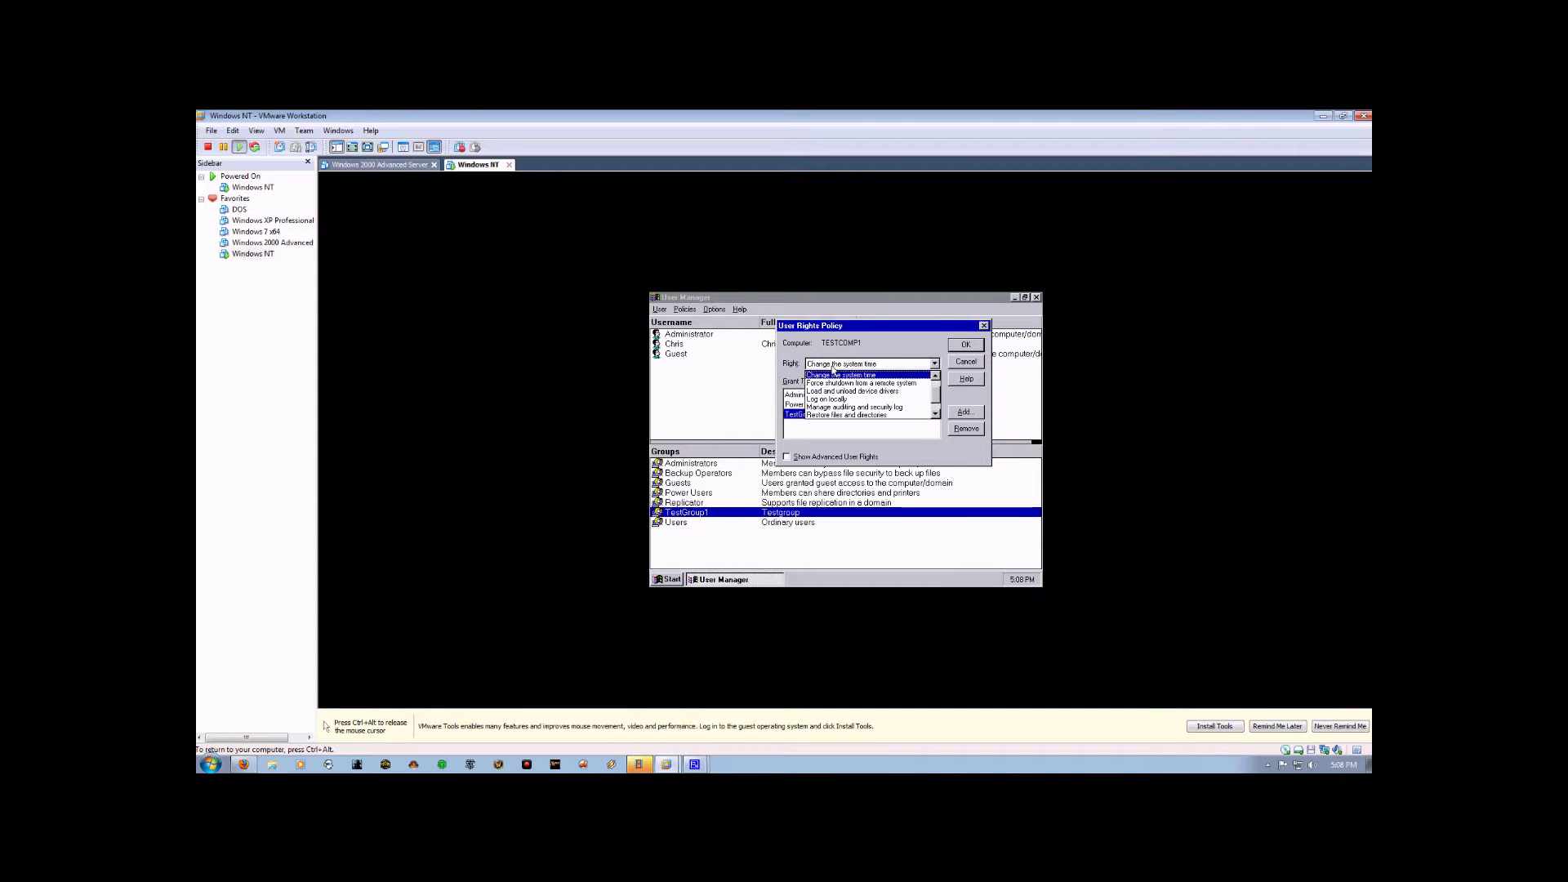
pyautogui.scroll(-1, 936, 396)
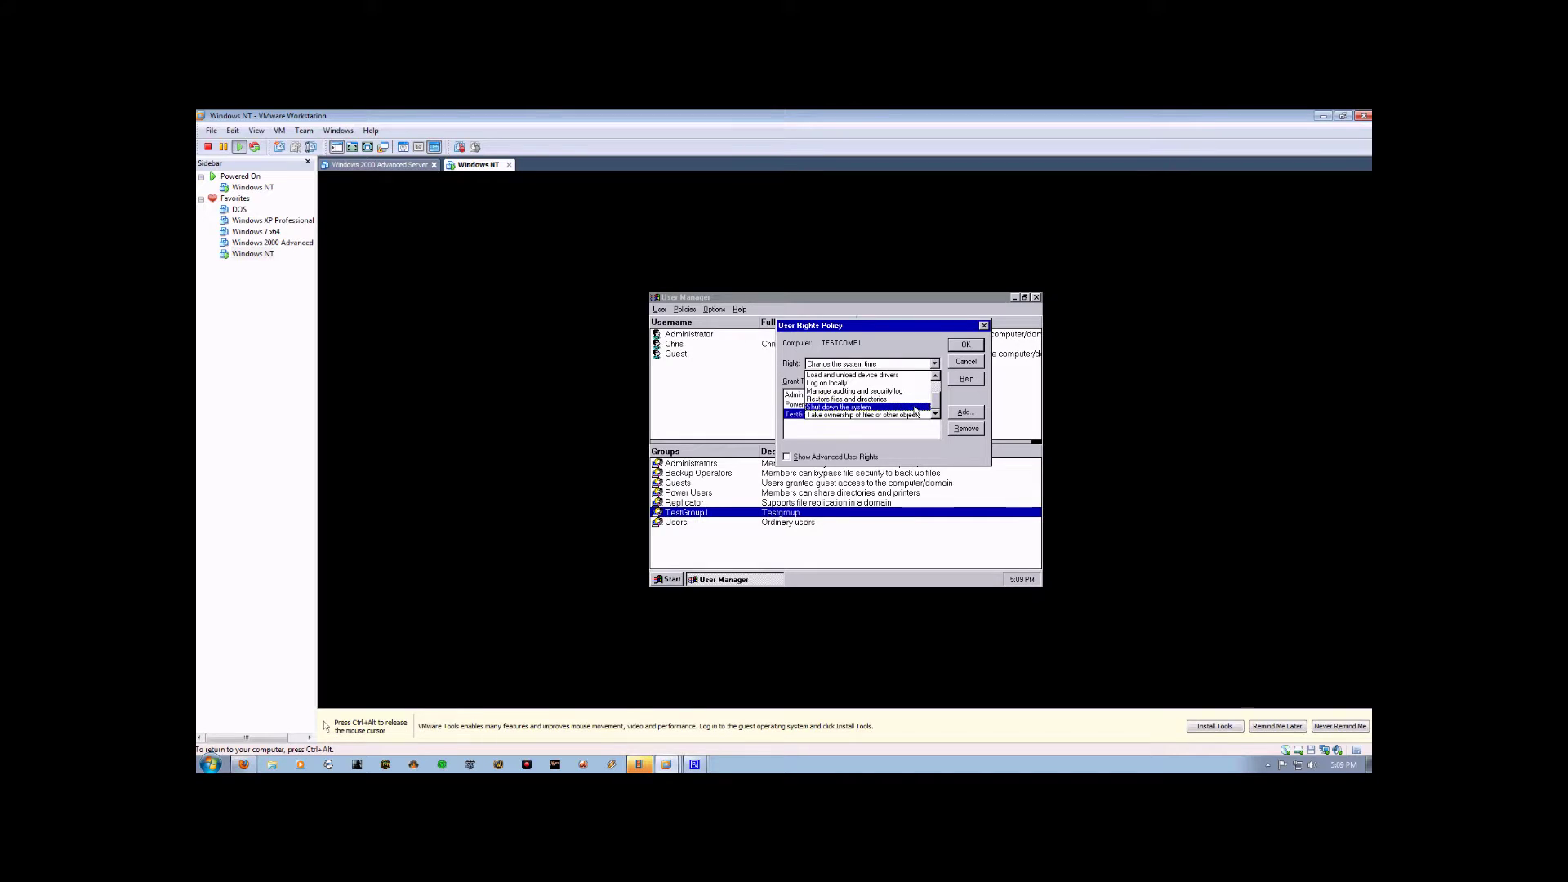
pyautogui.click(916, 411)
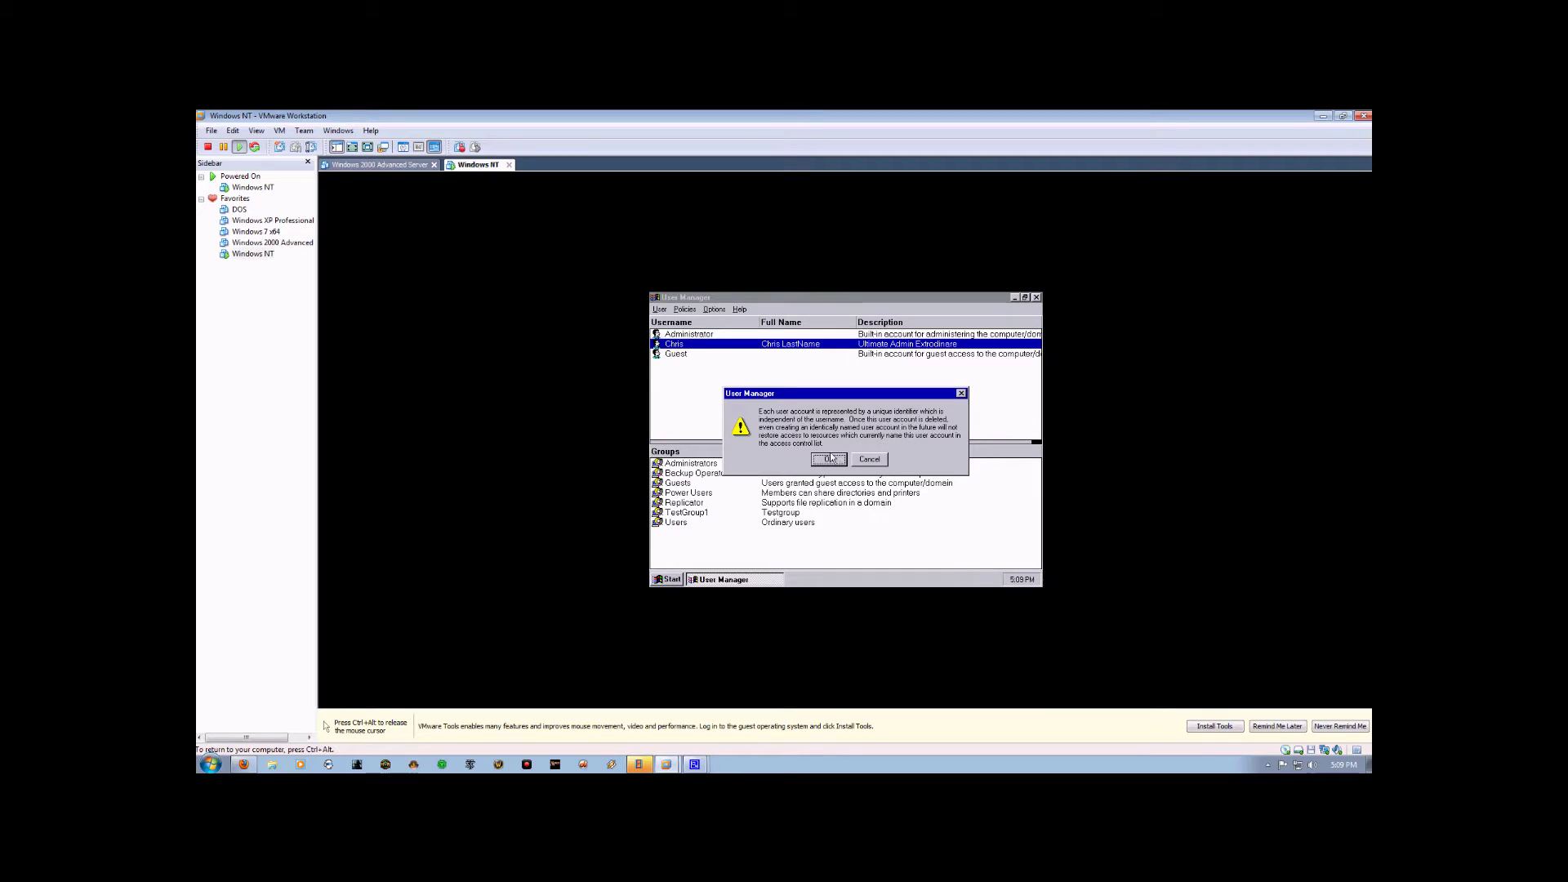
# Acknowledge the account identifier warning and confirm deleting the new user account
pyautogui.click(828, 460)
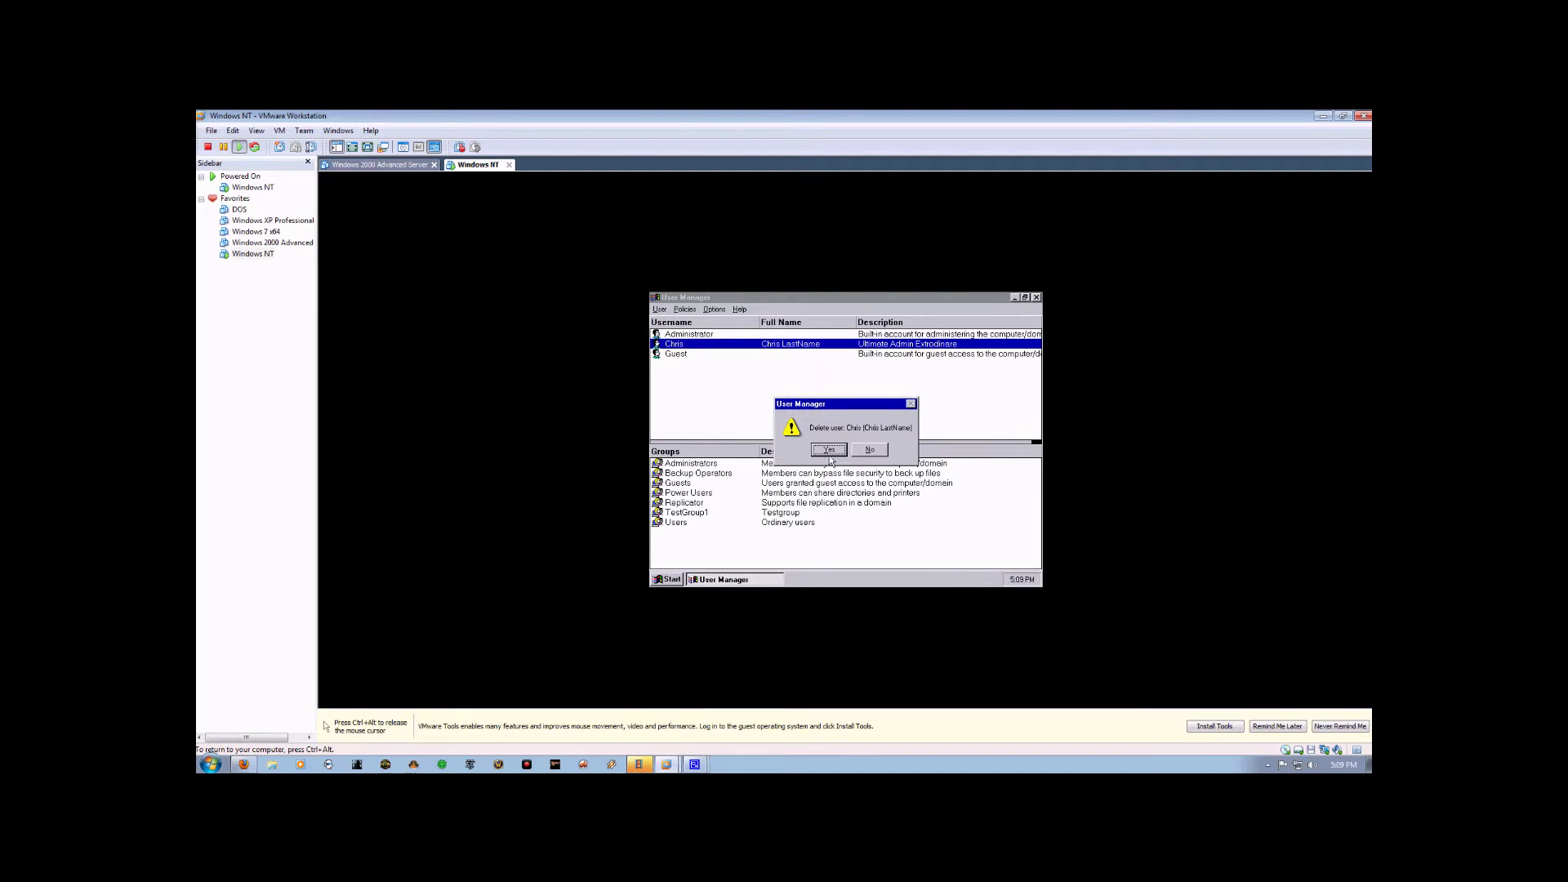
pyautogui.click(829, 451)
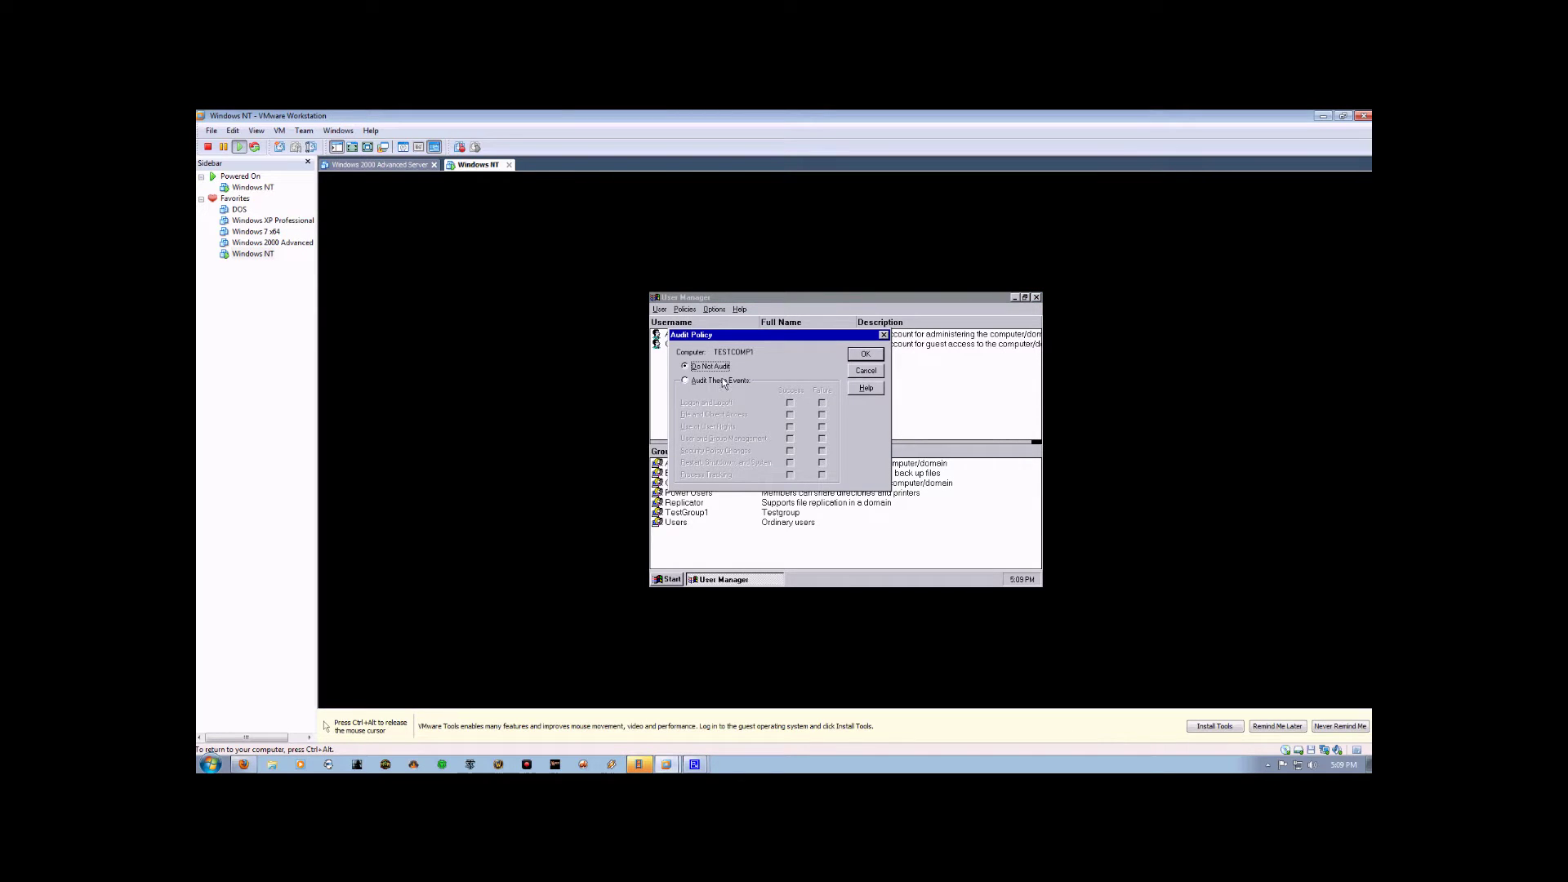
# Select Audit These Events, tick Success and Failure for Logon and Logoff, and Failure for Use of User Rights
pyautogui.click(722, 382)
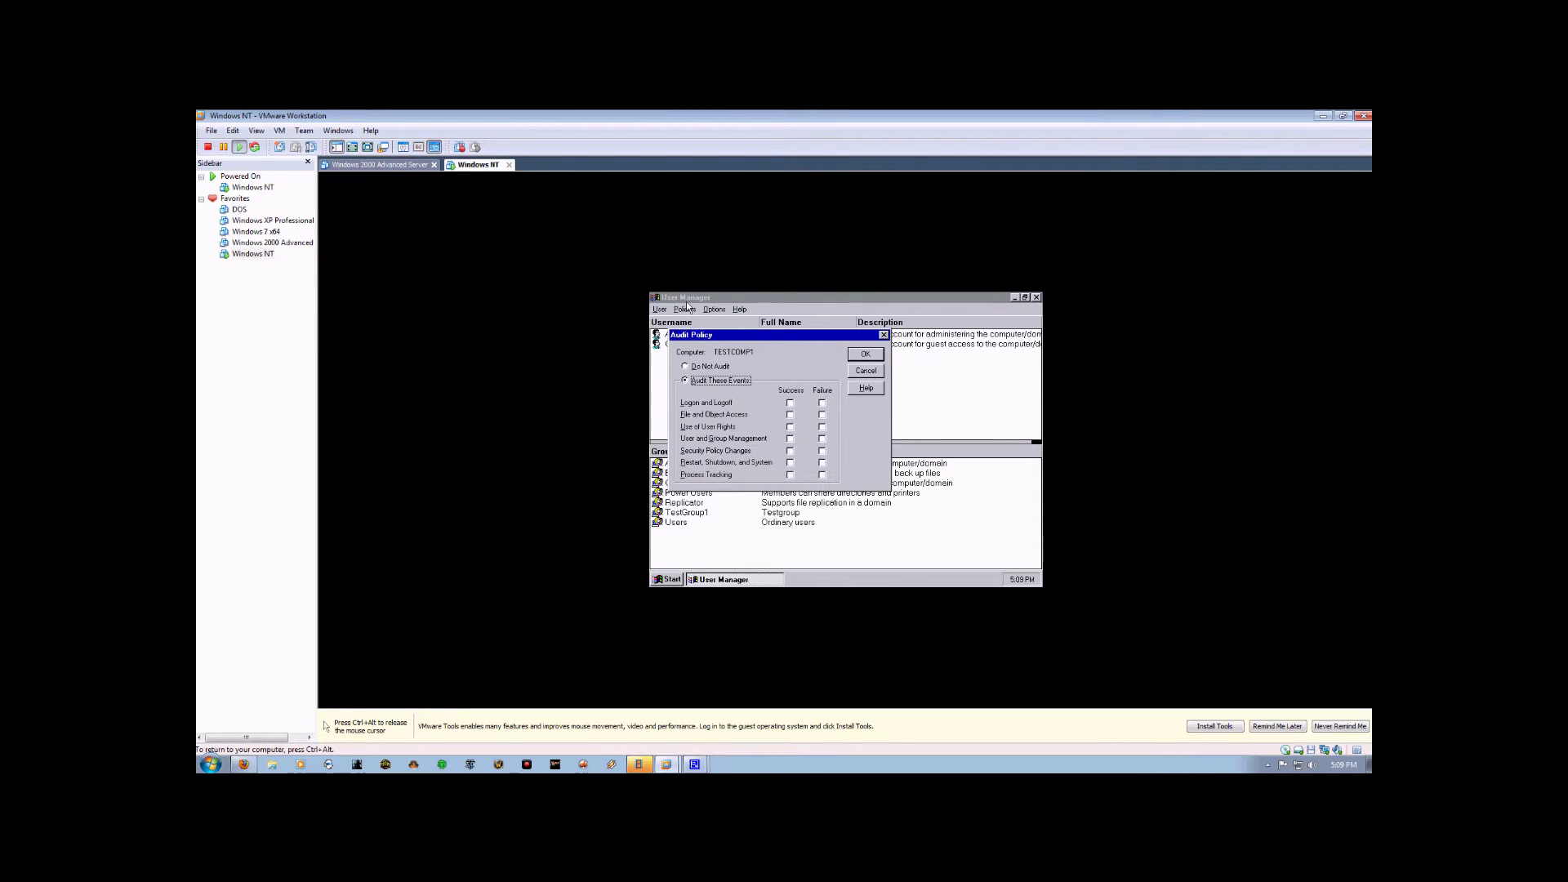
pyautogui.moveTo(776, 341); pyautogui.dragTo(867, 343)
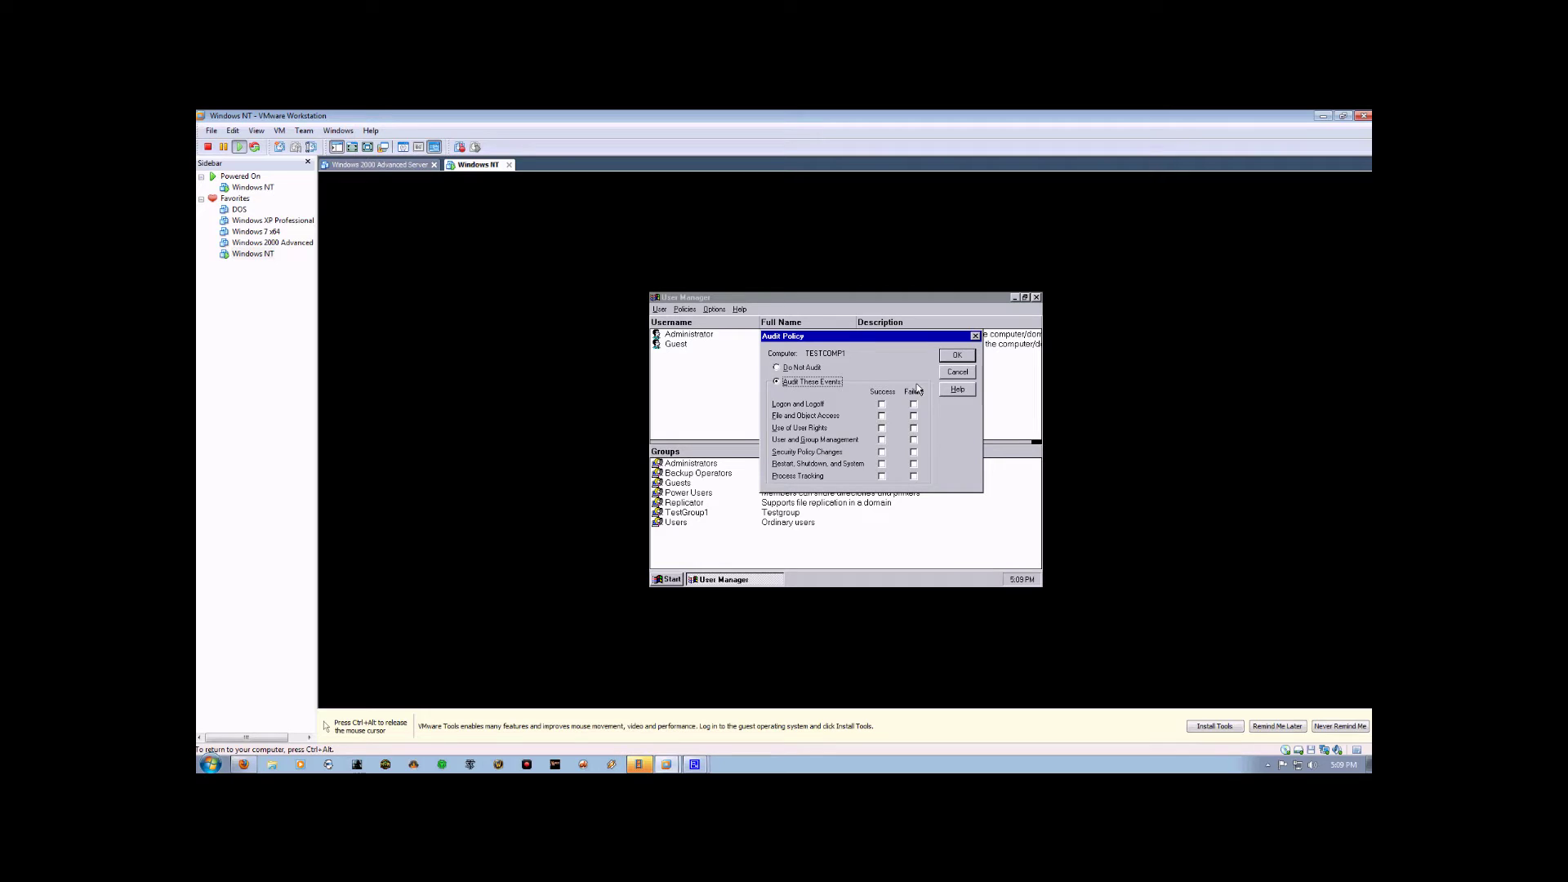
pyautogui.click(882, 406)
pyautogui.click(910, 406)
pyautogui.click(914, 428)
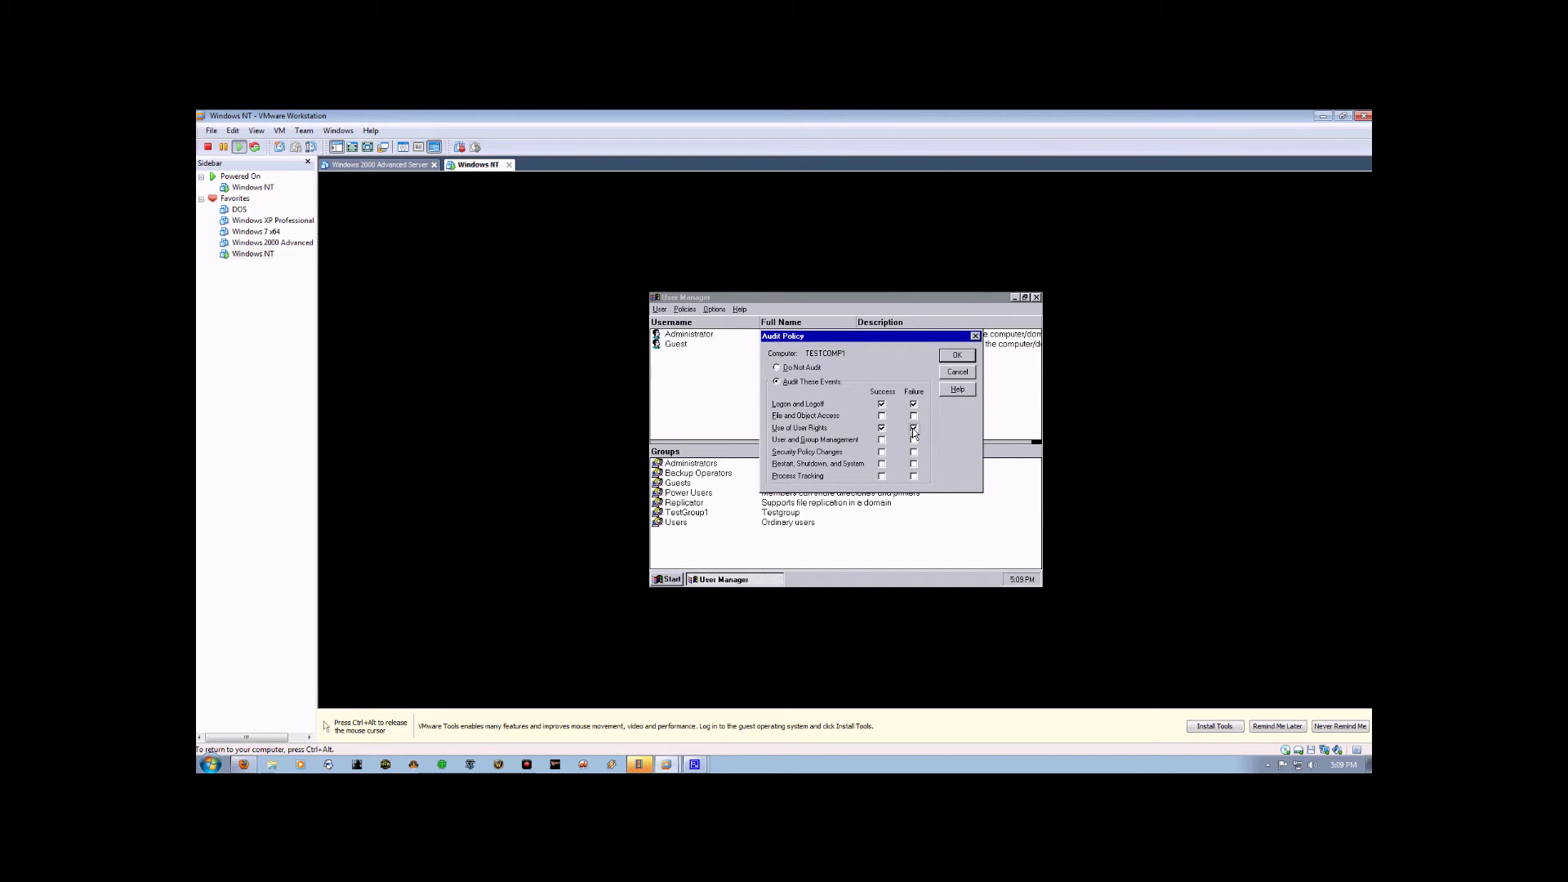